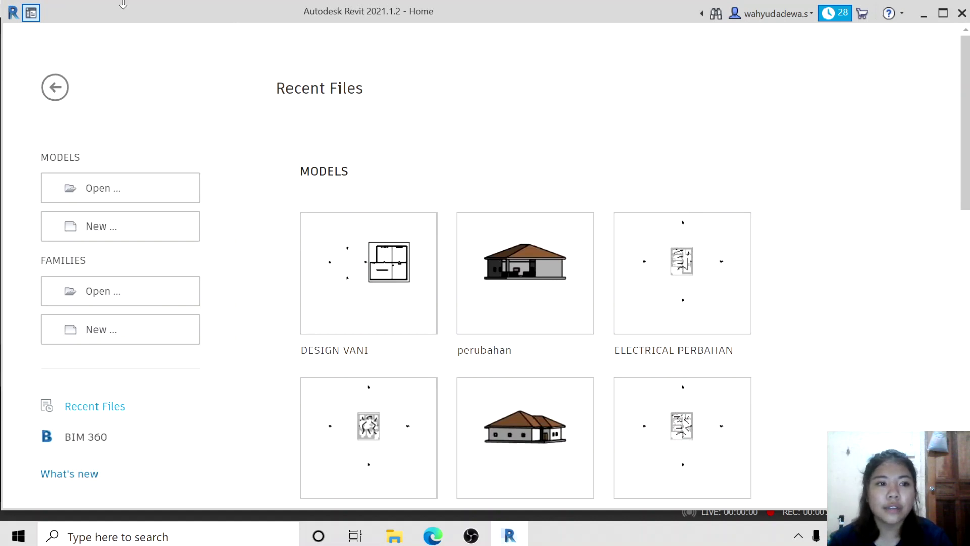
Create a new project from the Electrical Template
click(116, 239)
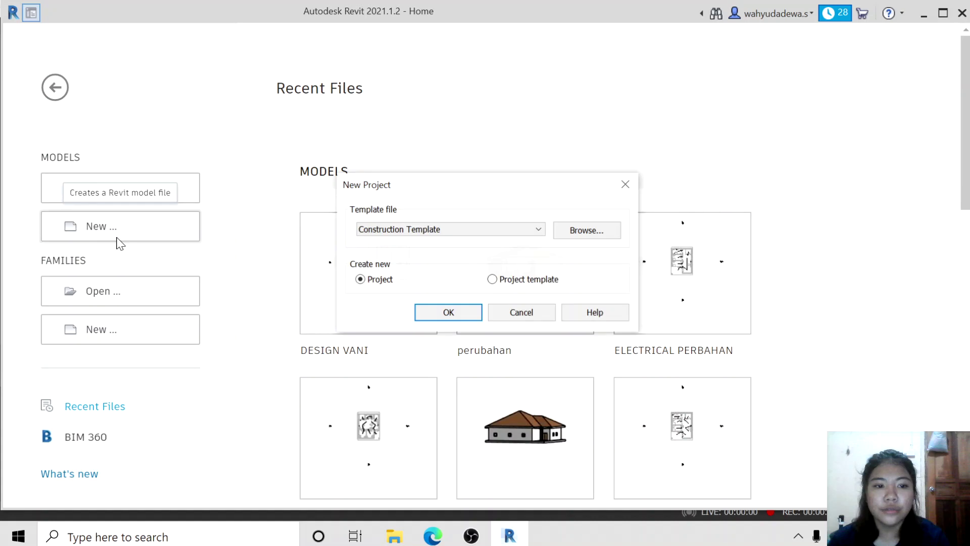
click(388, 230)
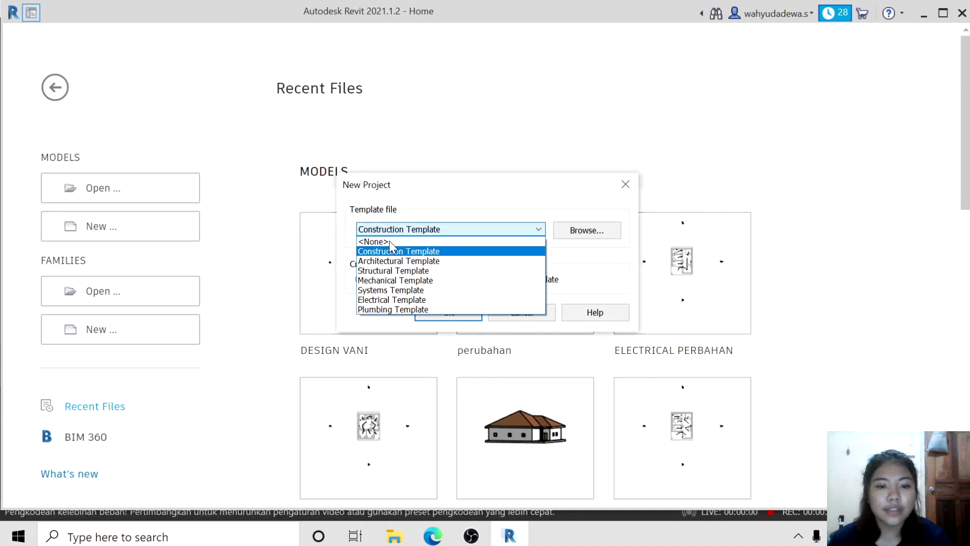
click(382, 300)
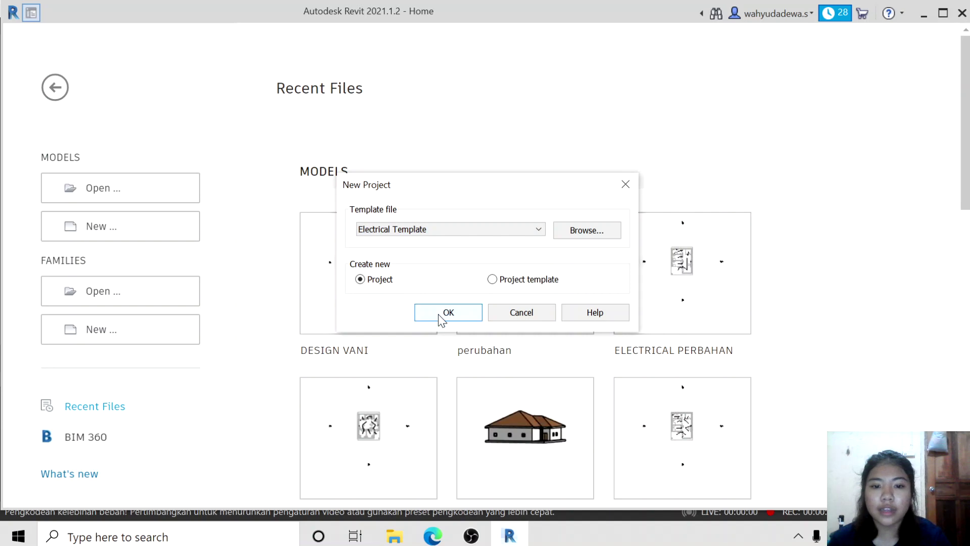
click(439, 313)
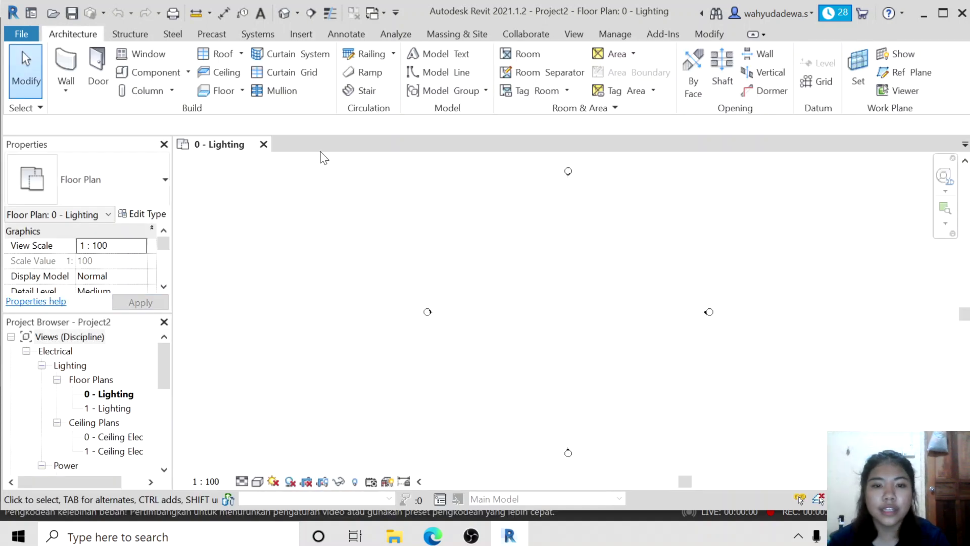
Link the Revit model DESIGN VANI.rvt into the project using Auto - Internal Origin to Internal Origin positioning
click(309, 35)
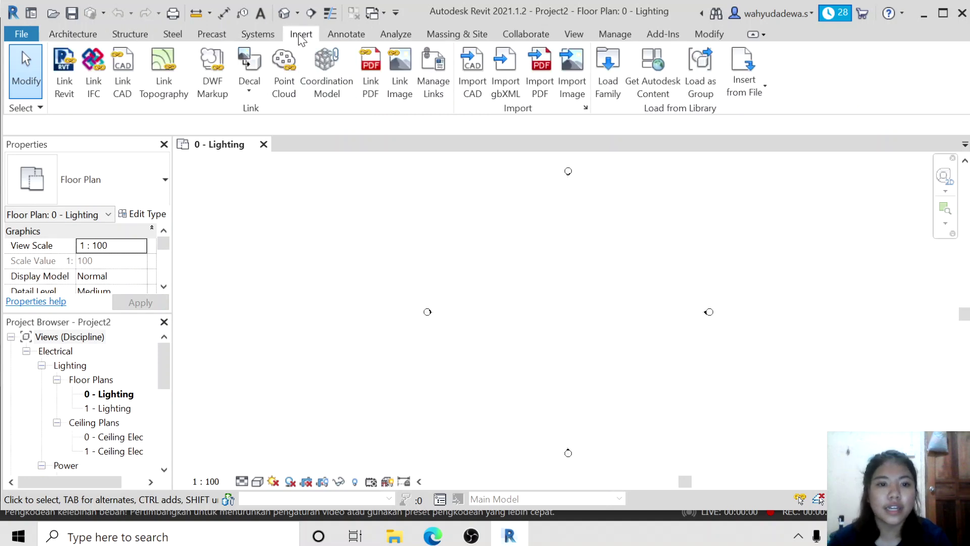
click(67, 67)
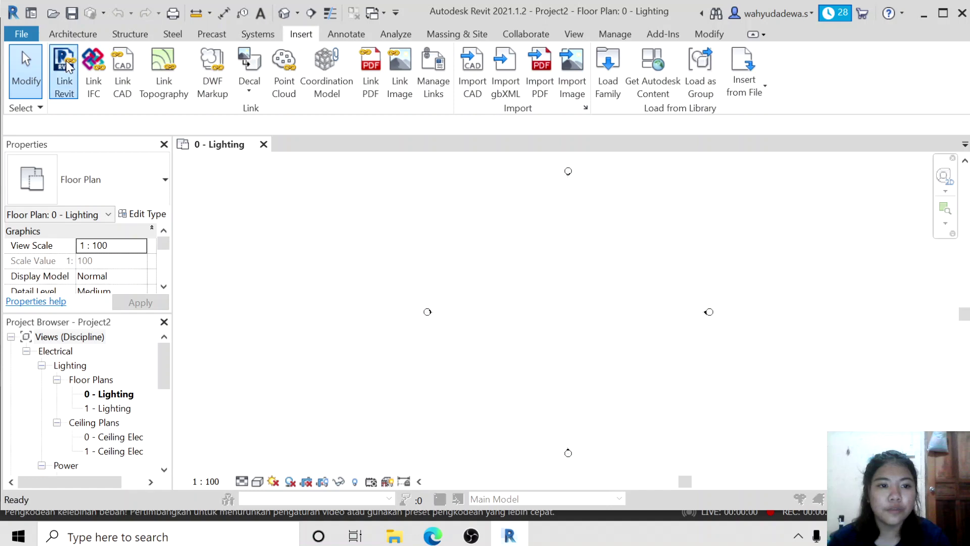
scroll(389, 191, down, 8)
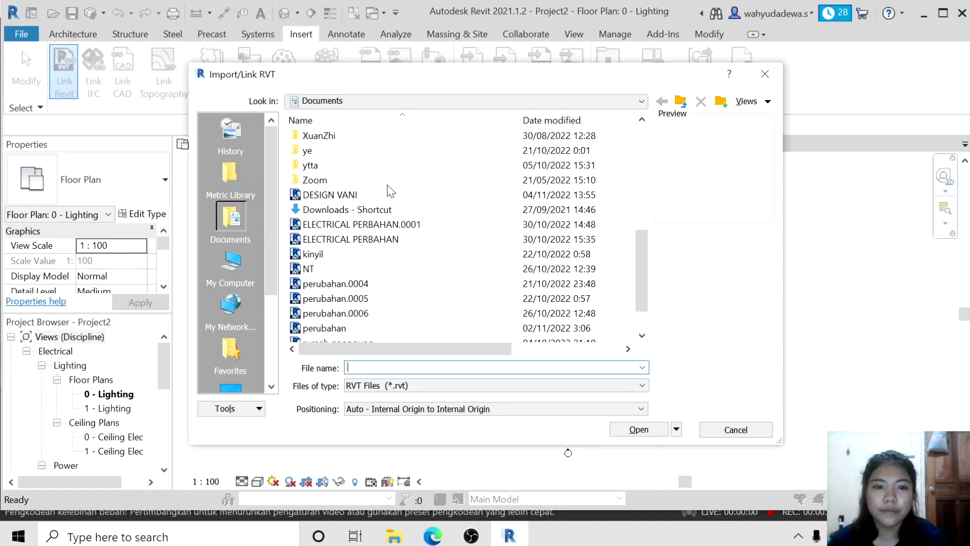
click(338, 196)
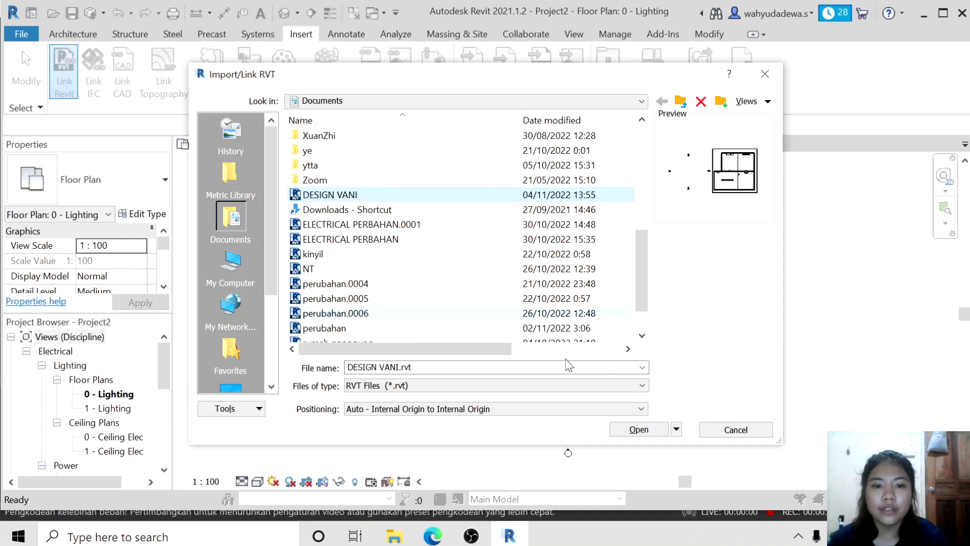
click(643, 431)
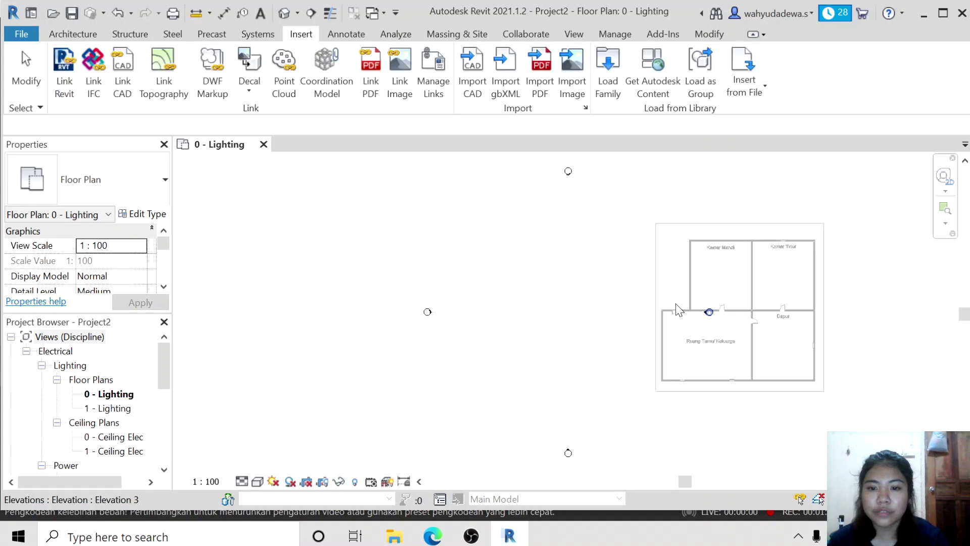
Move the elevation marker that overlaps the linked floor plan to the clear space just west of the building
drag(677, 309, 630, 311)
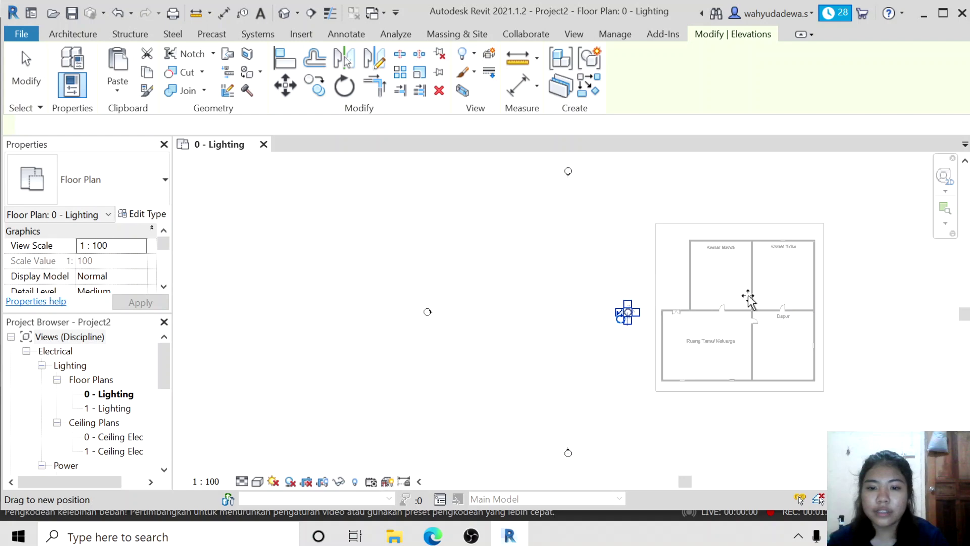
click(836, 311)
scroll(837, 313, up, 2)
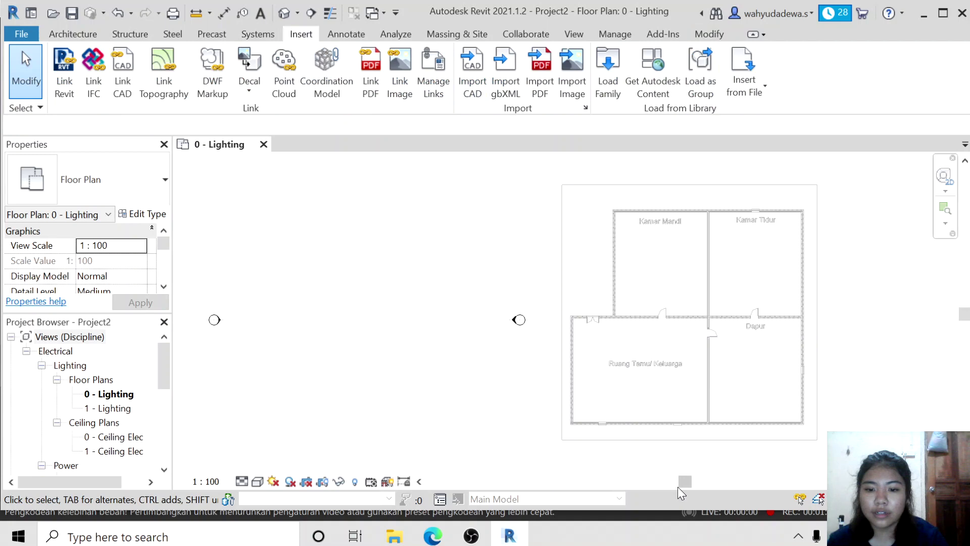
drag(677, 486, 706, 488)
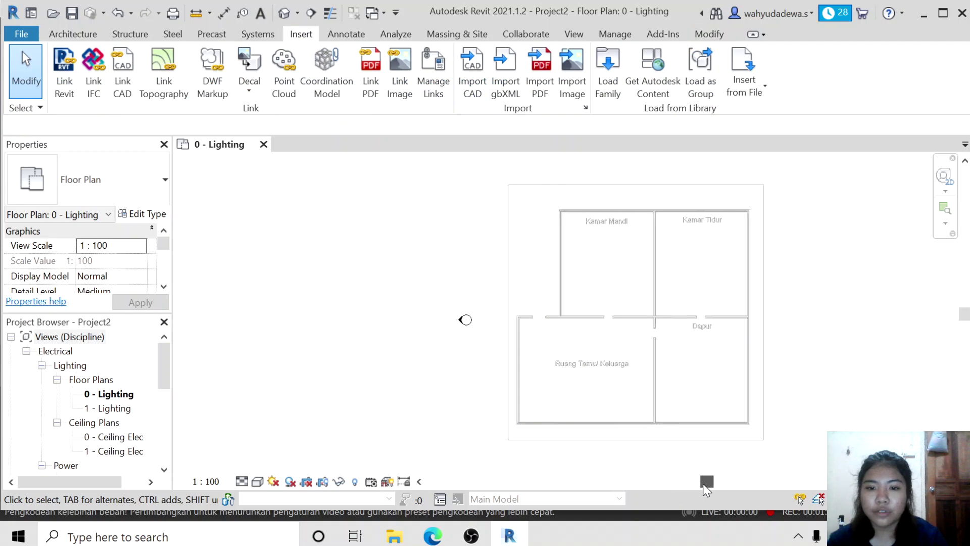
Make the Electrical Equipment and Electrical Fixtures categories visible in the 0 - Lighting floor plan
click(582, 31)
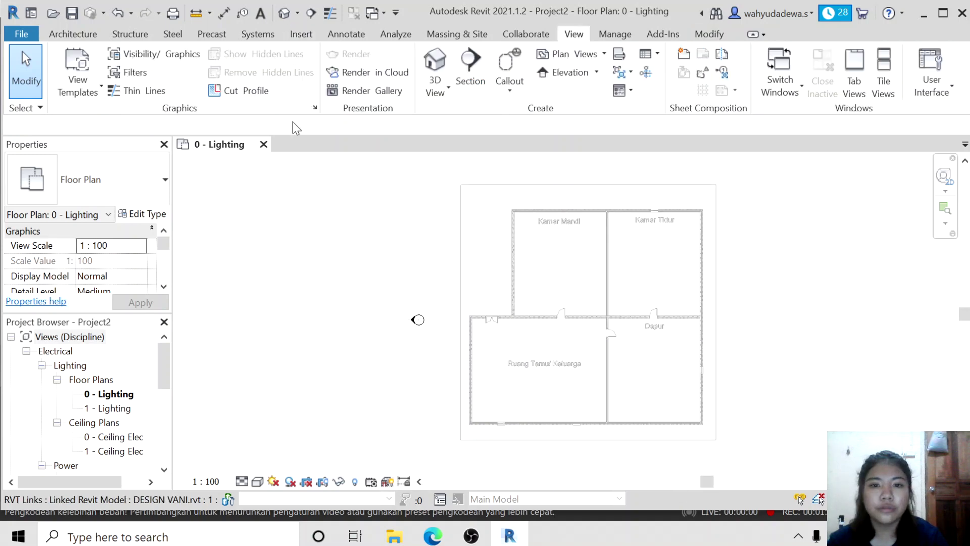
click(151, 53)
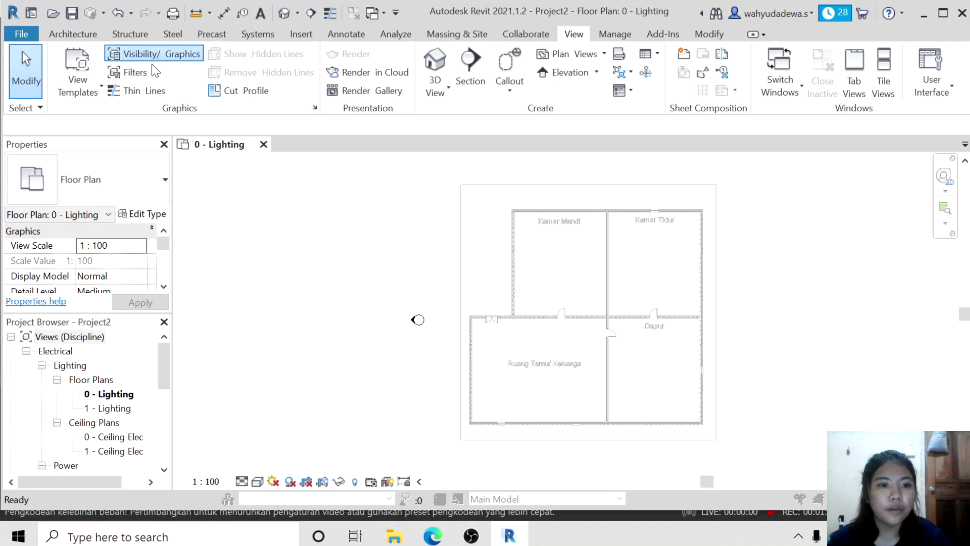
scroll(314, 271, down, 3)
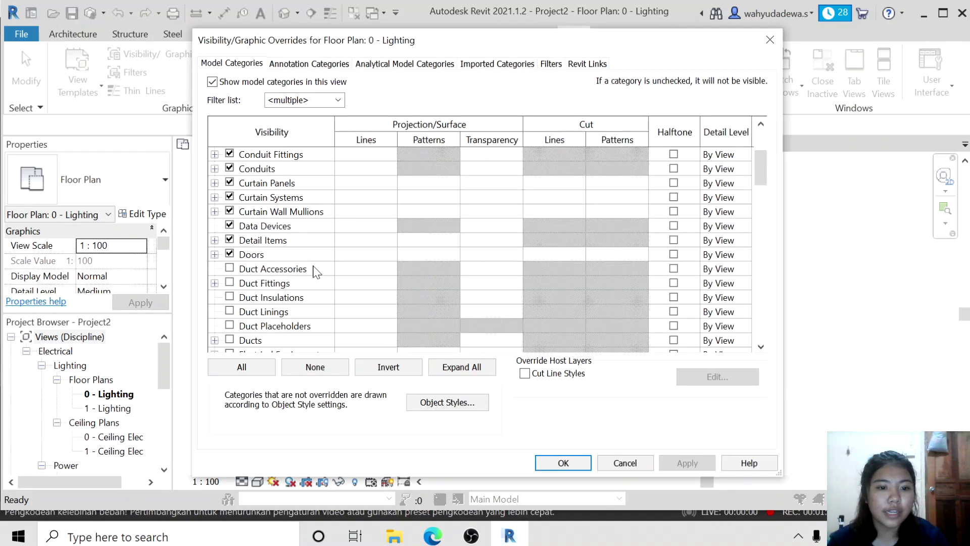
scroll(316, 271, down, 1)
click(229, 240)
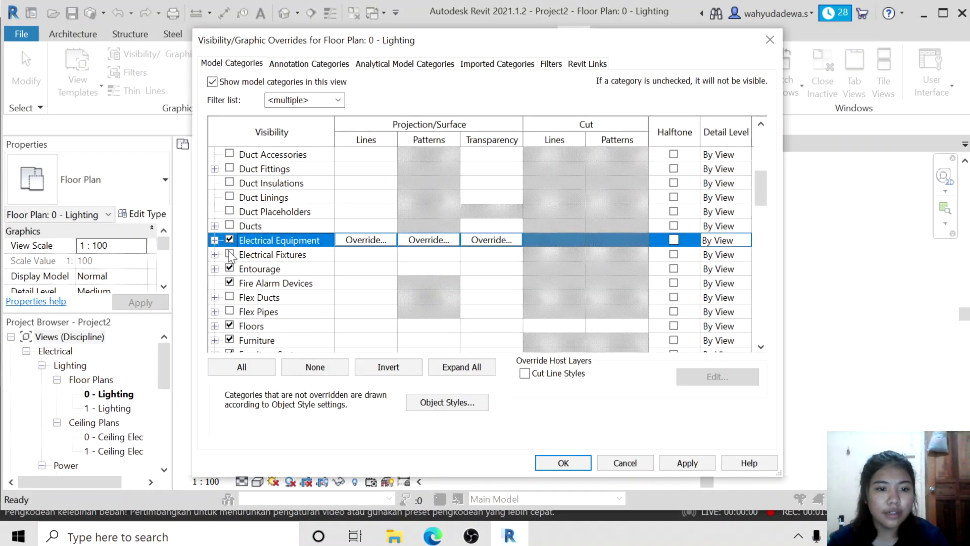
click(229, 254)
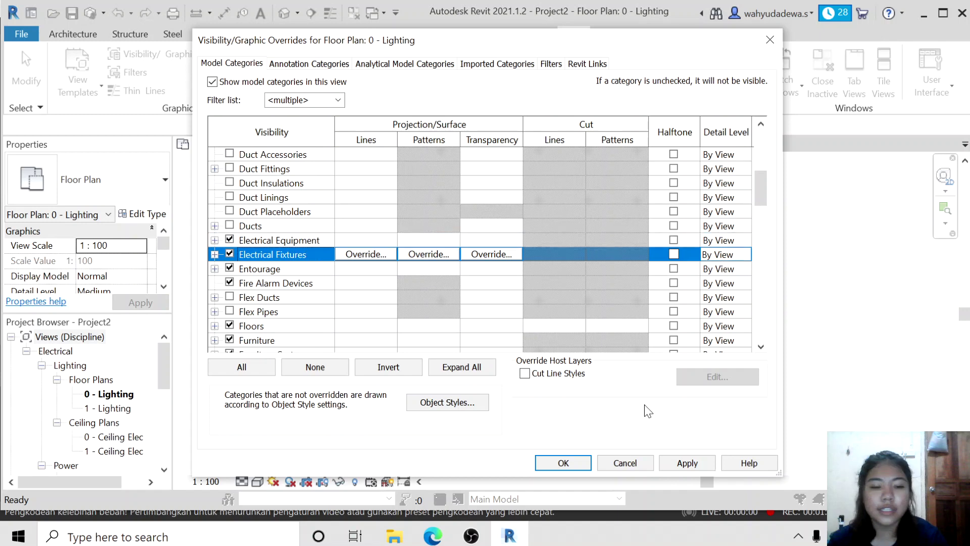
click(696, 463)
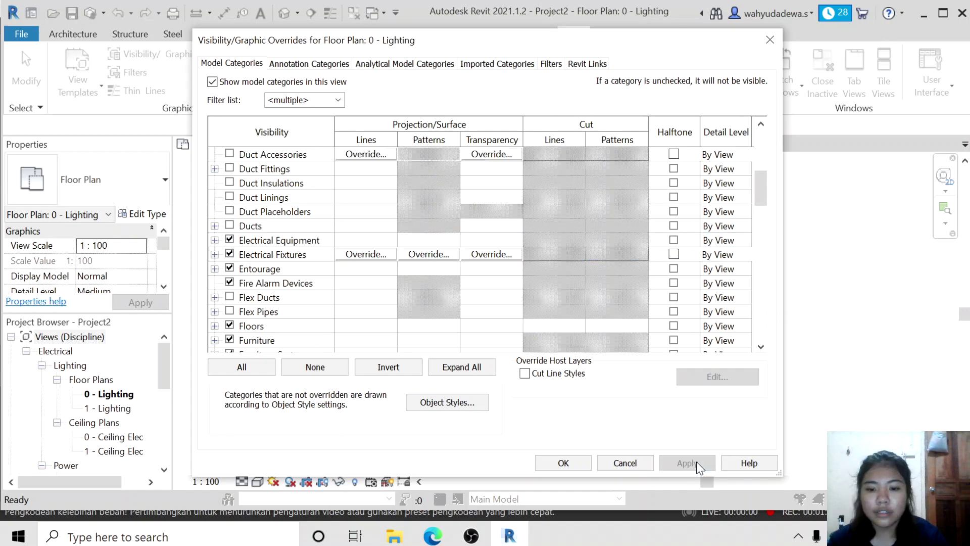
click(563, 462)
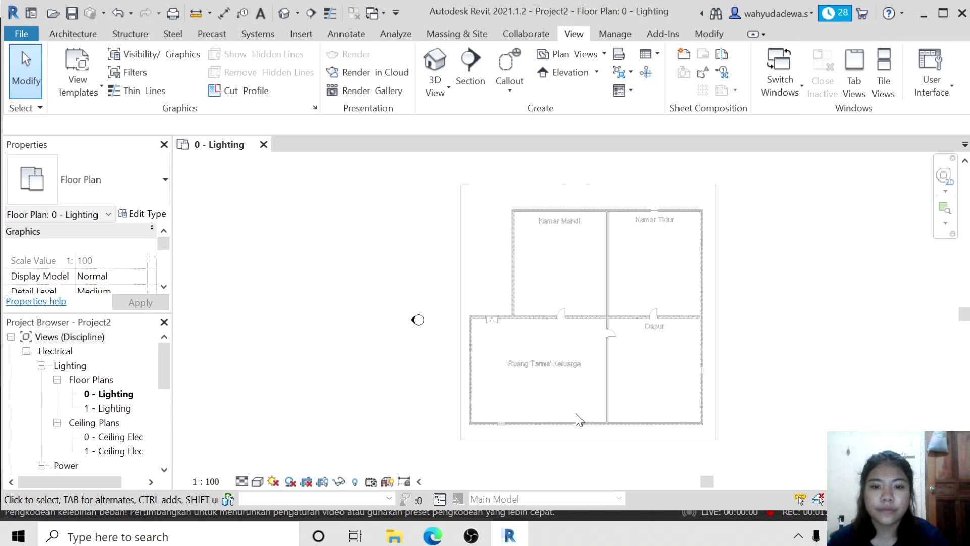
drag(706, 482, 709, 483)
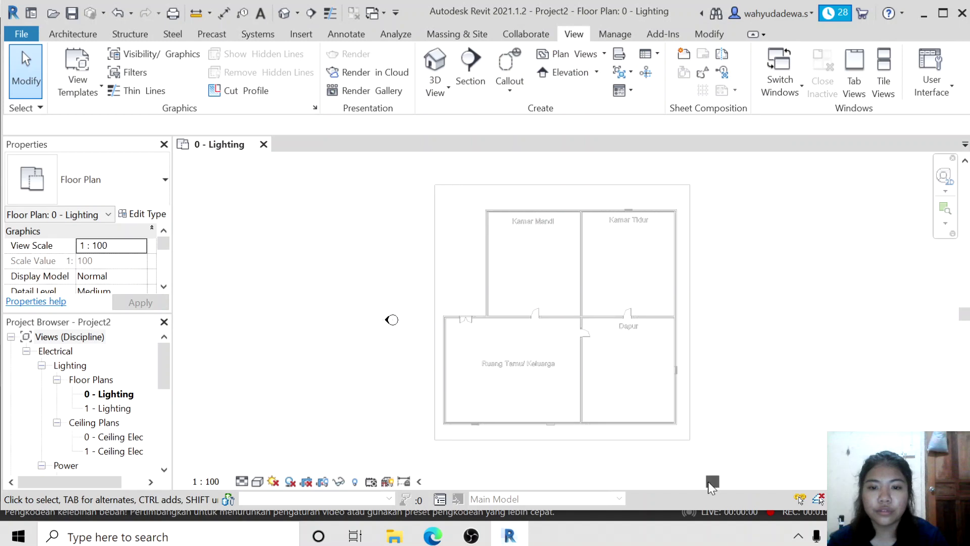
scroll(604, 405, up, 1)
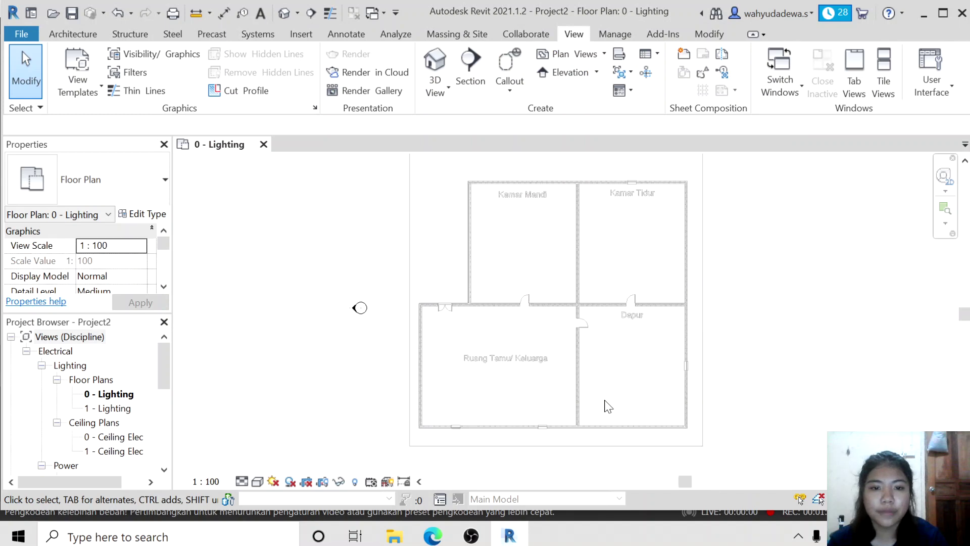
scroll(608, 405, down, 1)
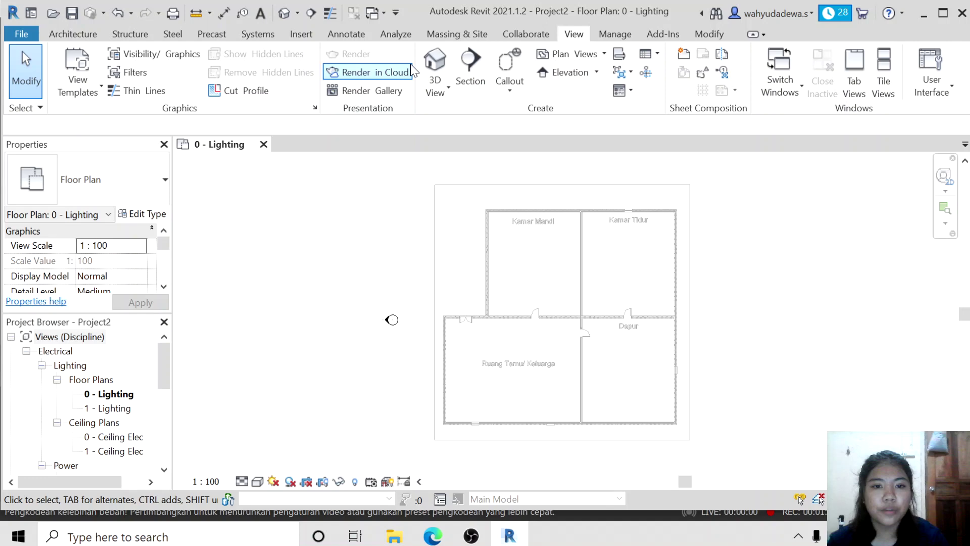
Load the M_Receptacle - 220V family from the Terminals folder under Electrical, MEP, Electric Power in the US Metric library
click(302, 38)
click(608, 71)
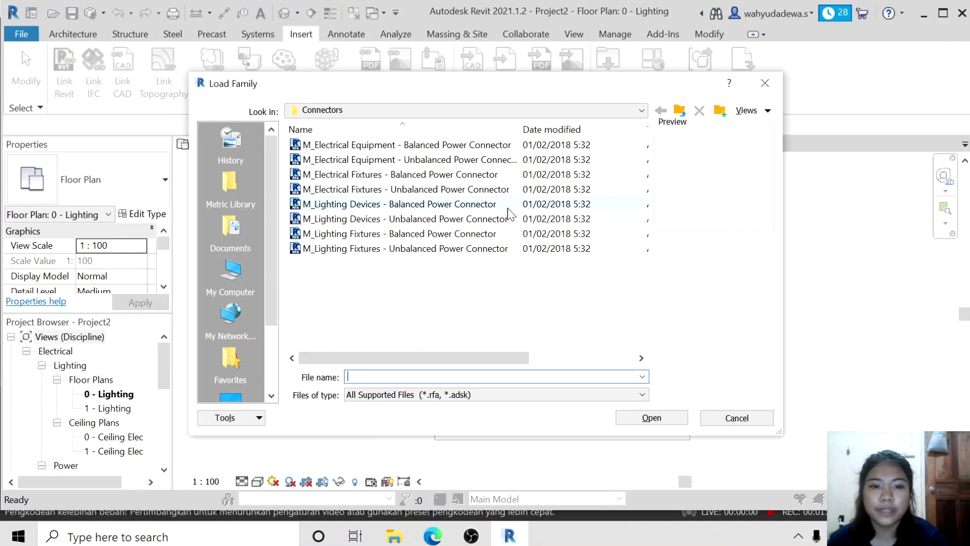
click(324, 112)
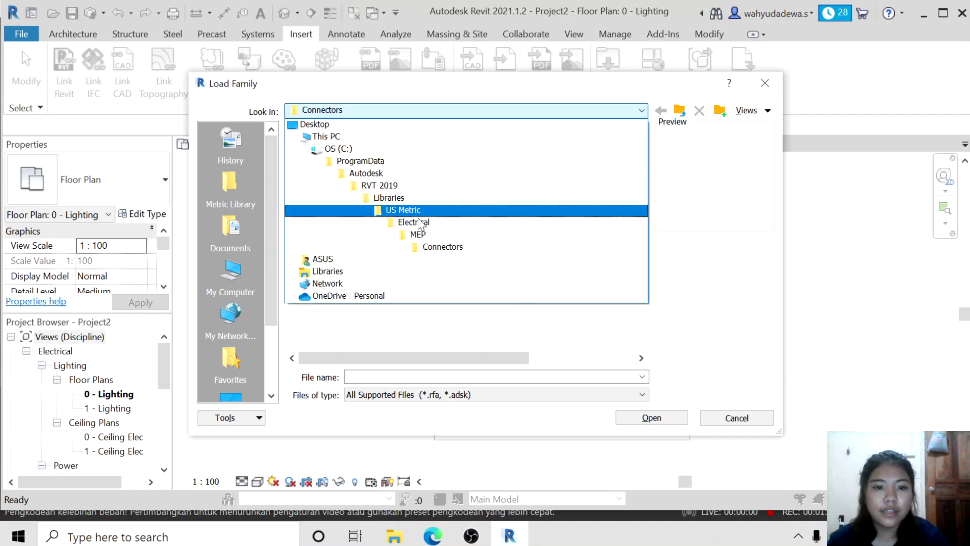
click(418, 234)
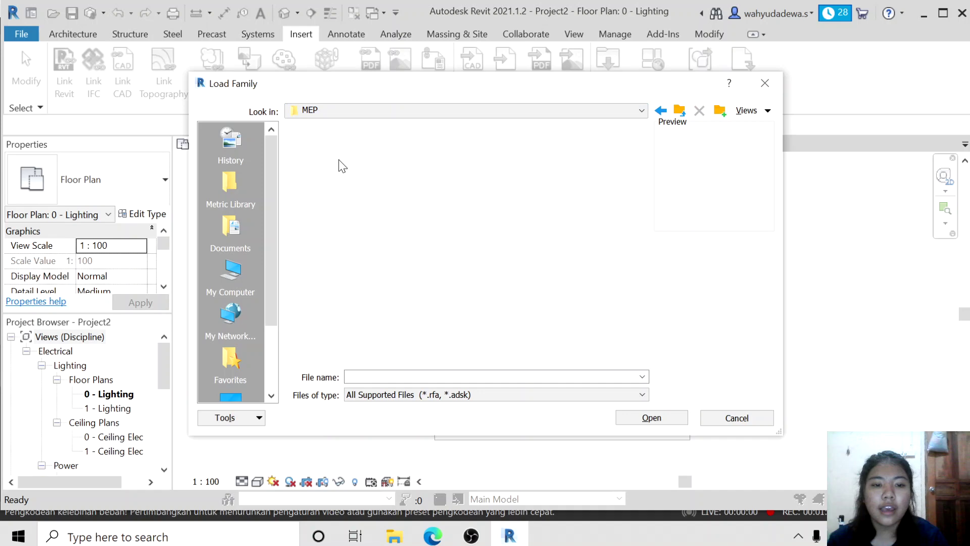
click(351, 158)
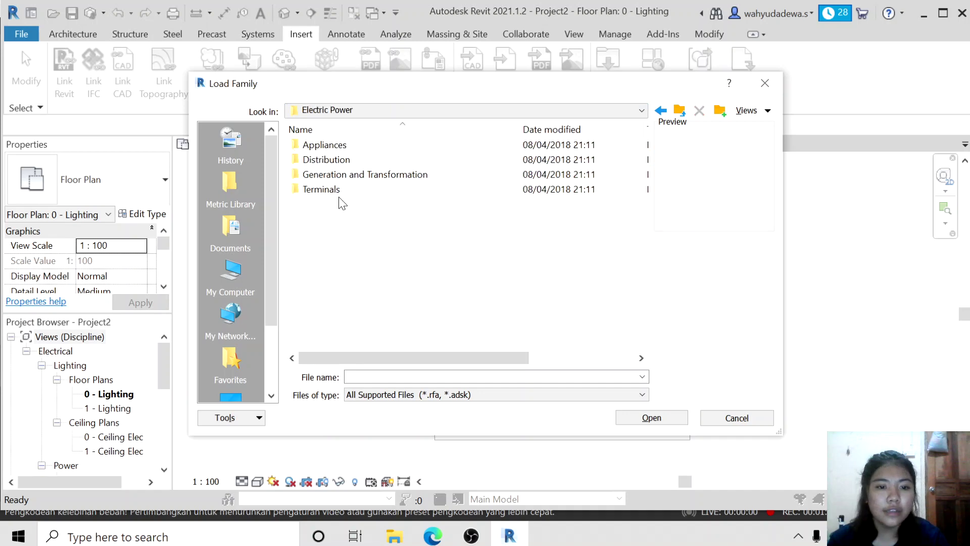
double_click(323, 190)
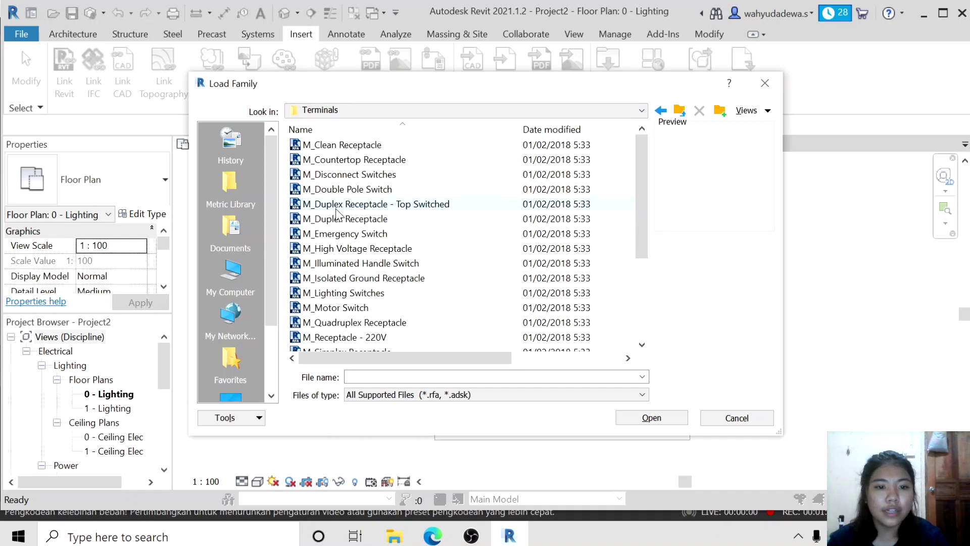
scroll(384, 222, down, 3)
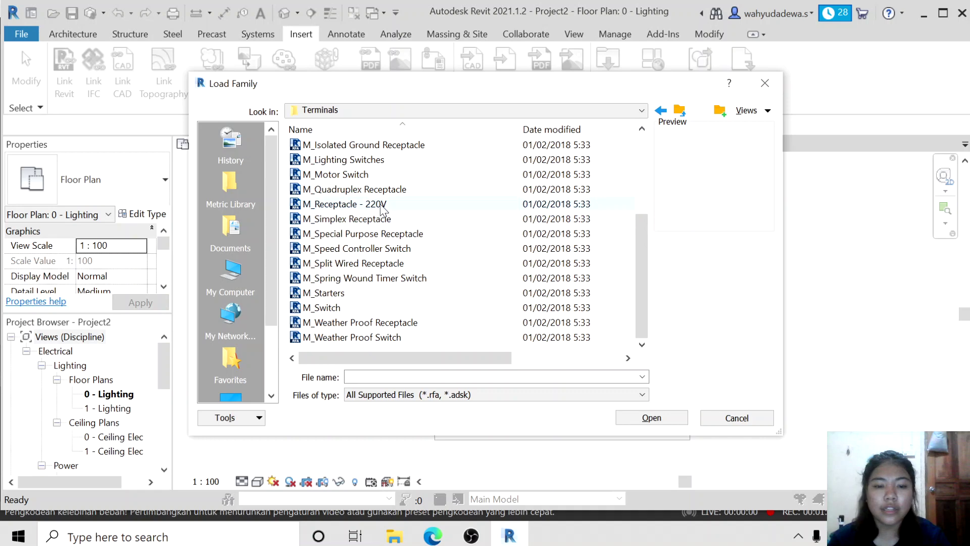
click(382, 205)
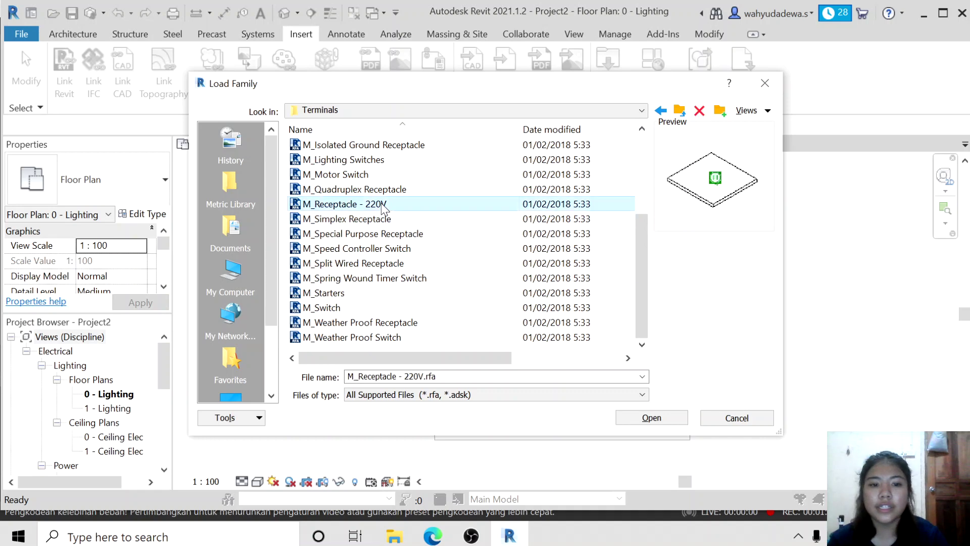
click(640, 425)
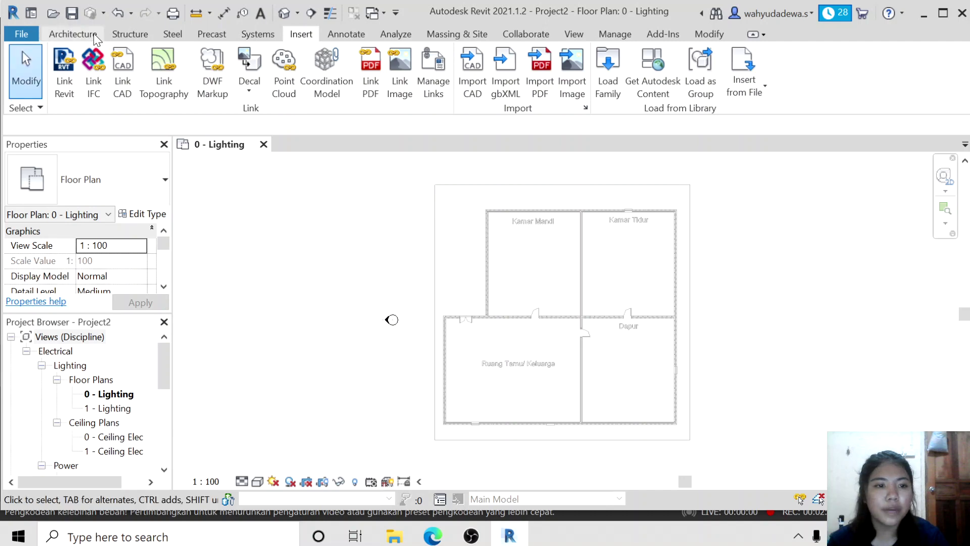
Place an M_Receptacle - 220V component on the inner face of the Kamar Tidur room's east wall, near its upper end
click(71, 34)
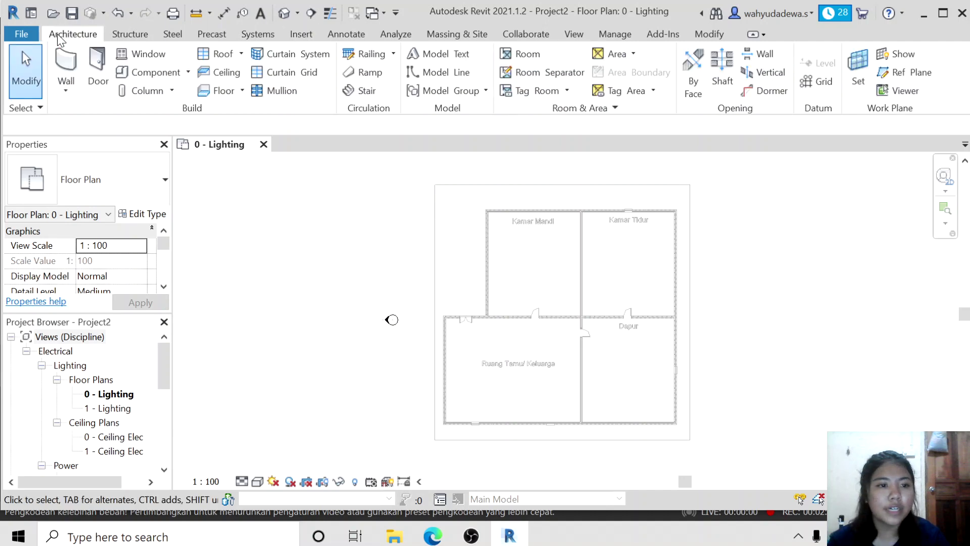
click(151, 72)
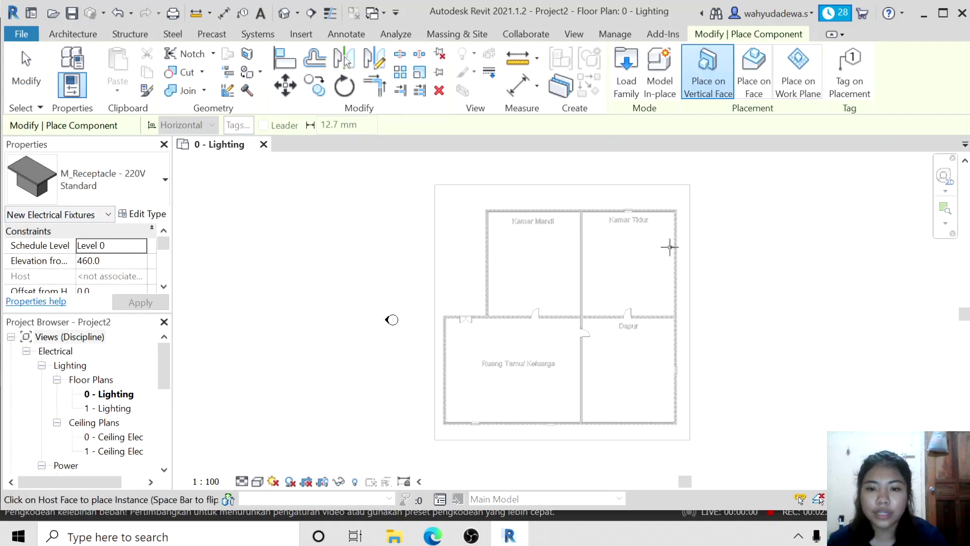
scroll(663, 254, up, 2)
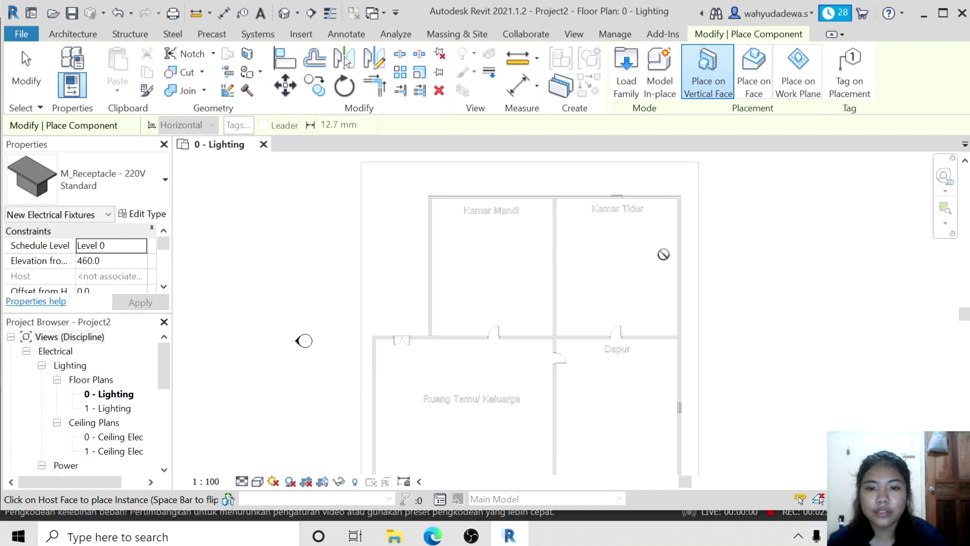
scroll(663, 254, up, 1)
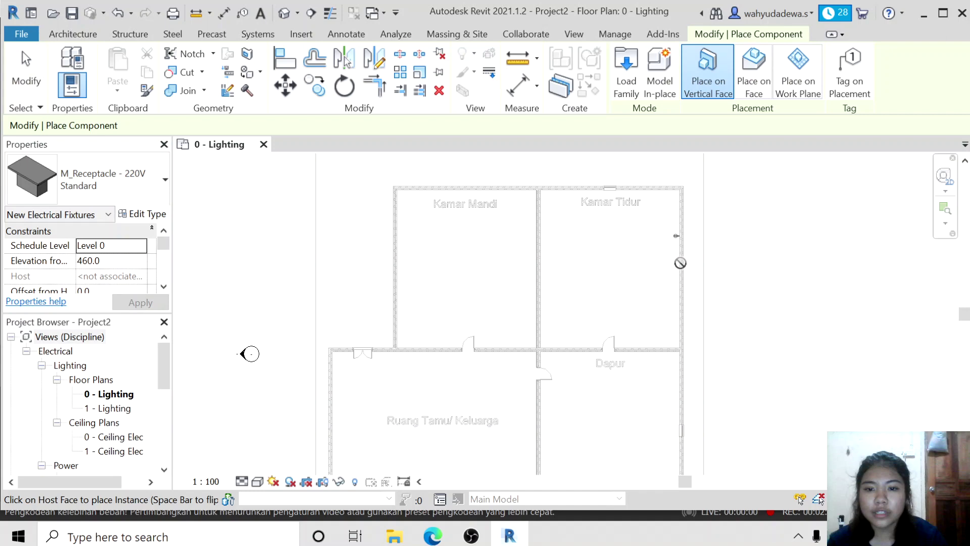
click(677, 236)
scroll(550, 451, down, 2)
scroll(549, 451, down, 1)
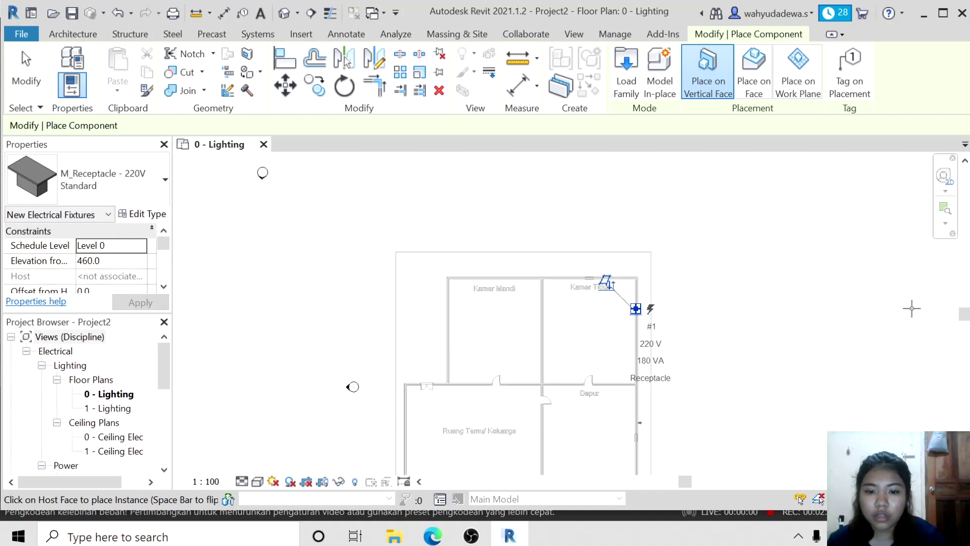
Place 220V receptacles on Dapur's west wall, Ruang Tamu/Keluarga's west and east walls, and Kamar Mandi's south wall beside the door
drag(966, 318, 966, 327)
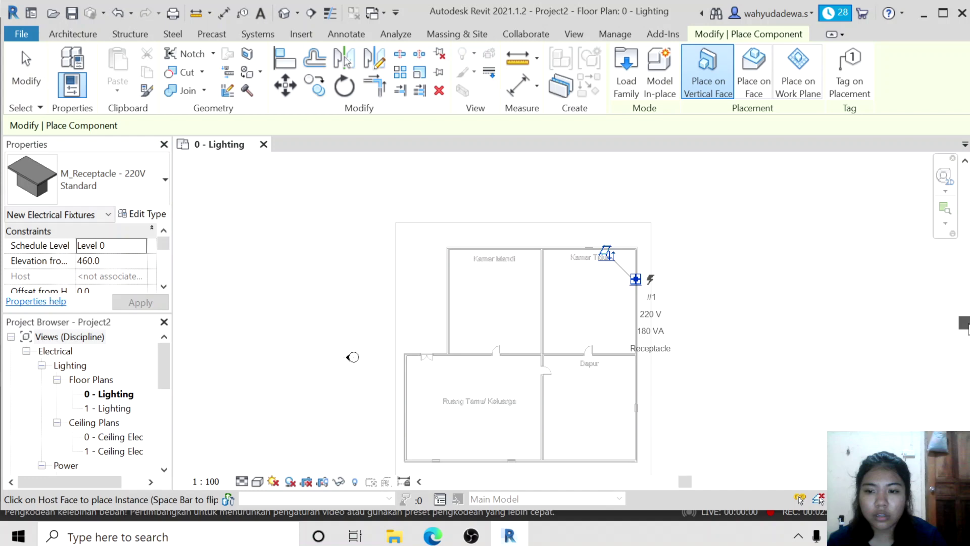
drag(967, 328, 967, 329)
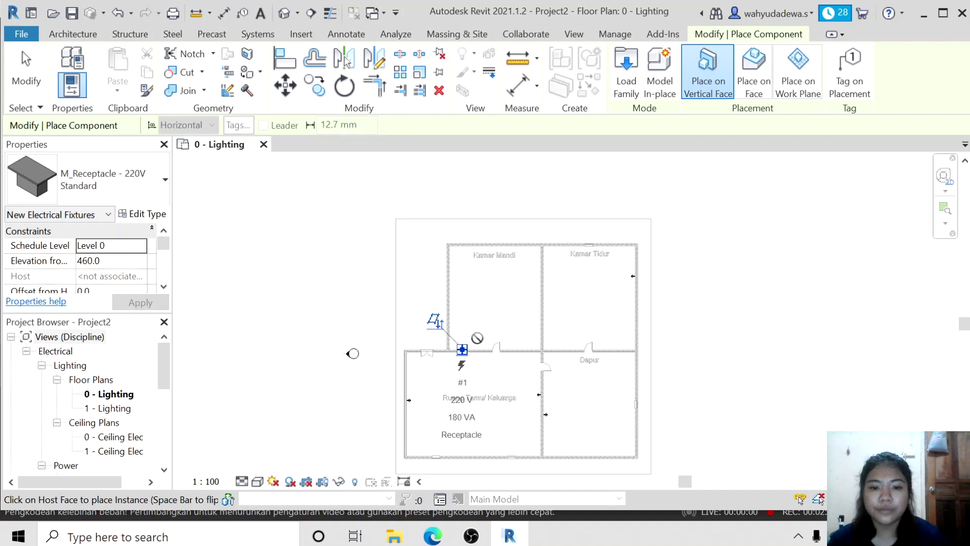
key(Escape)
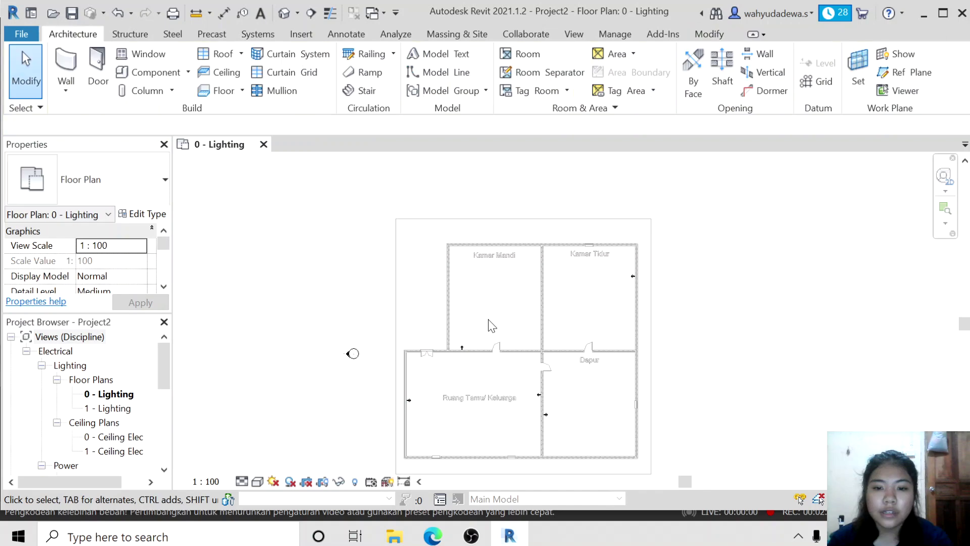
scroll(491, 326, up, 2)
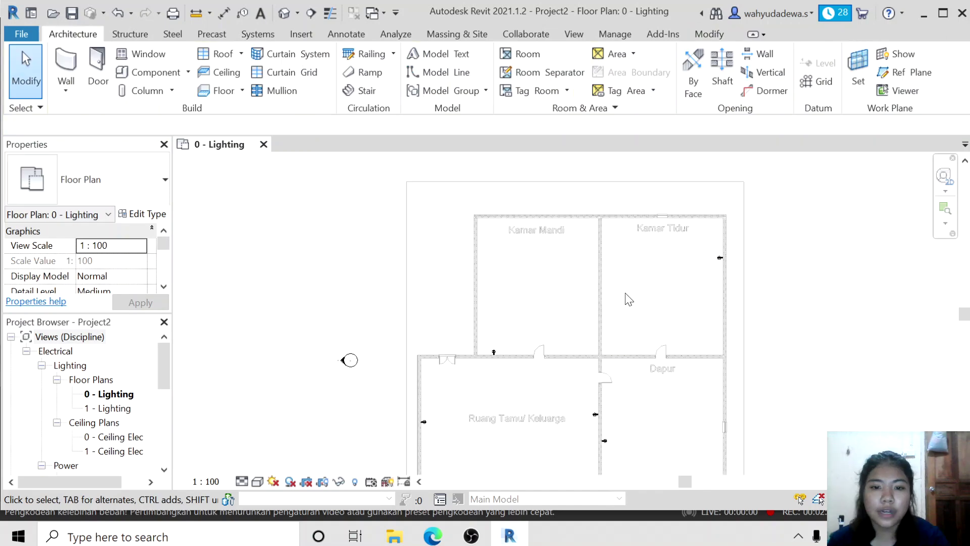
scroll(628, 299, down, 1)
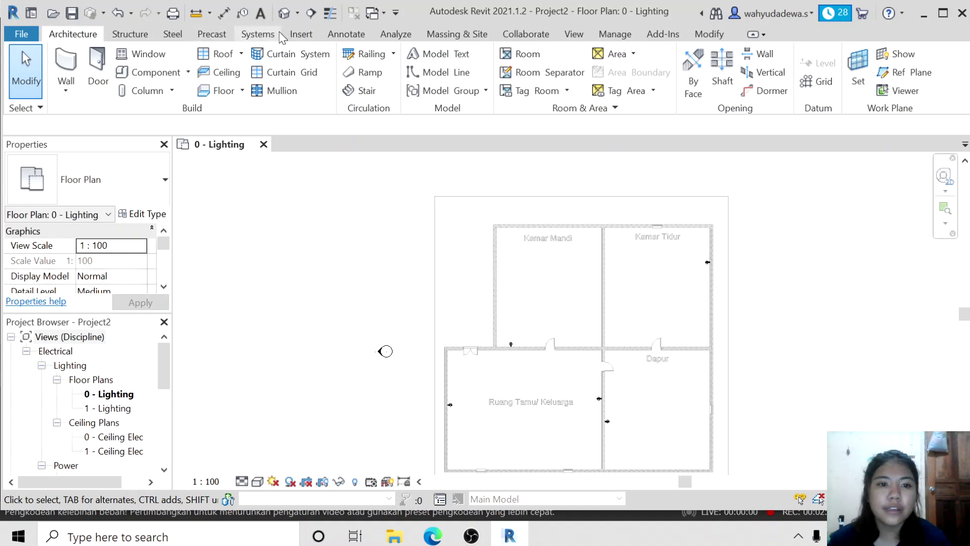
Load the M_Lighting Devices - Balanced Power Connector family from the Connectors folder under Electrical, MEP
click(301, 34)
click(699, 59)
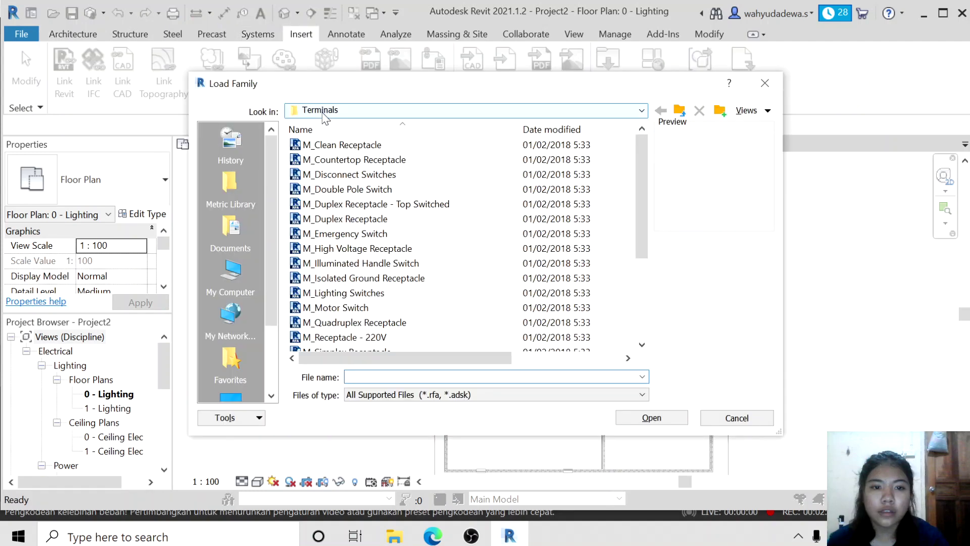
click(322, 114)
click(347, 160)
double_click(347, 160)
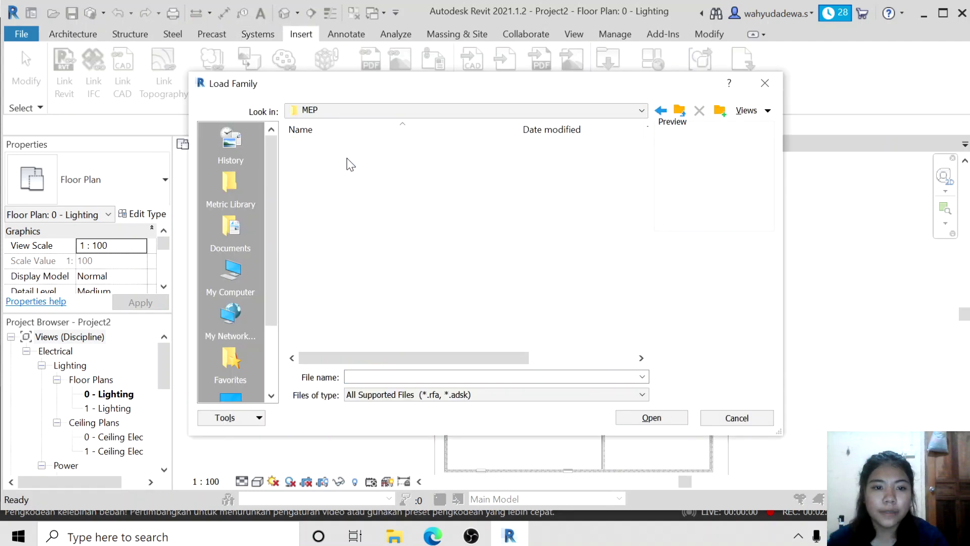
click(347, 146)
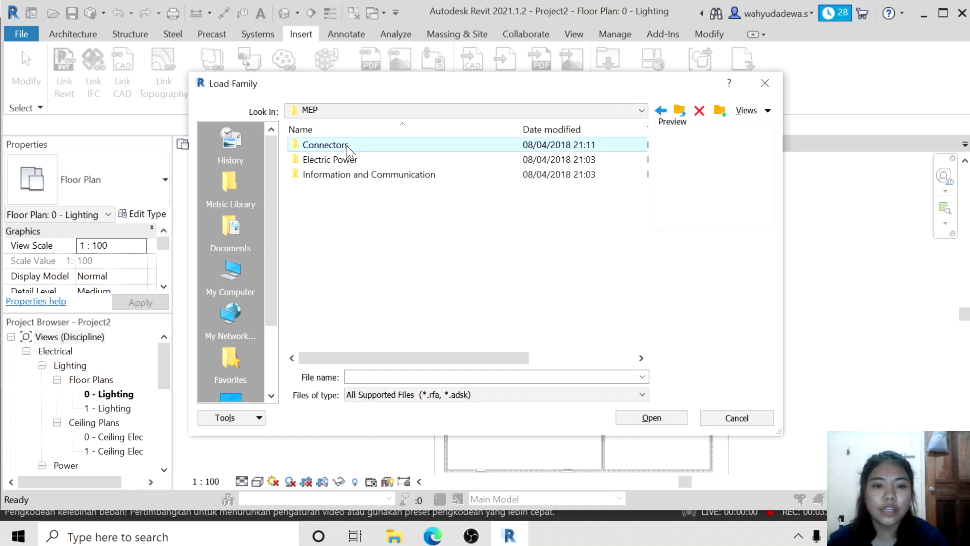
double_click(346, 145)
click(342, 205)
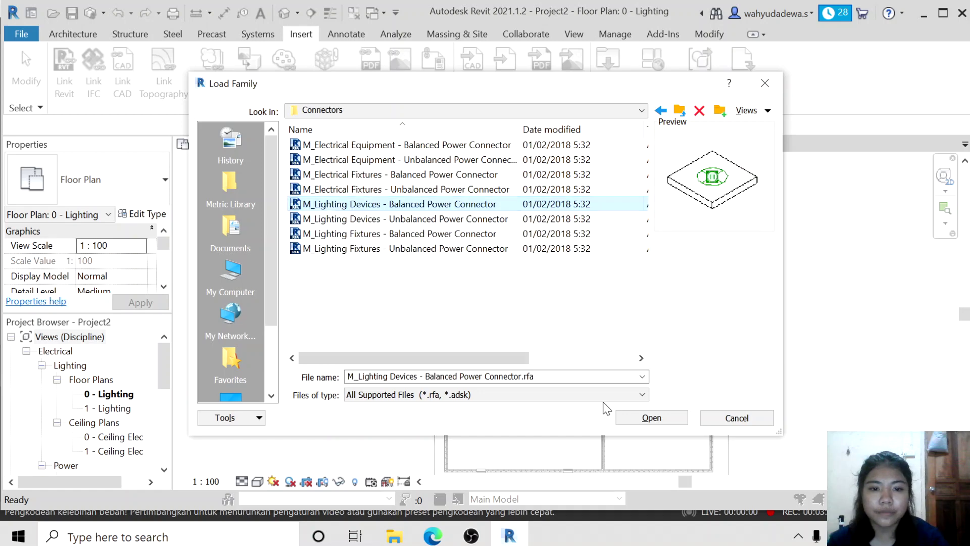
click(652, 419)
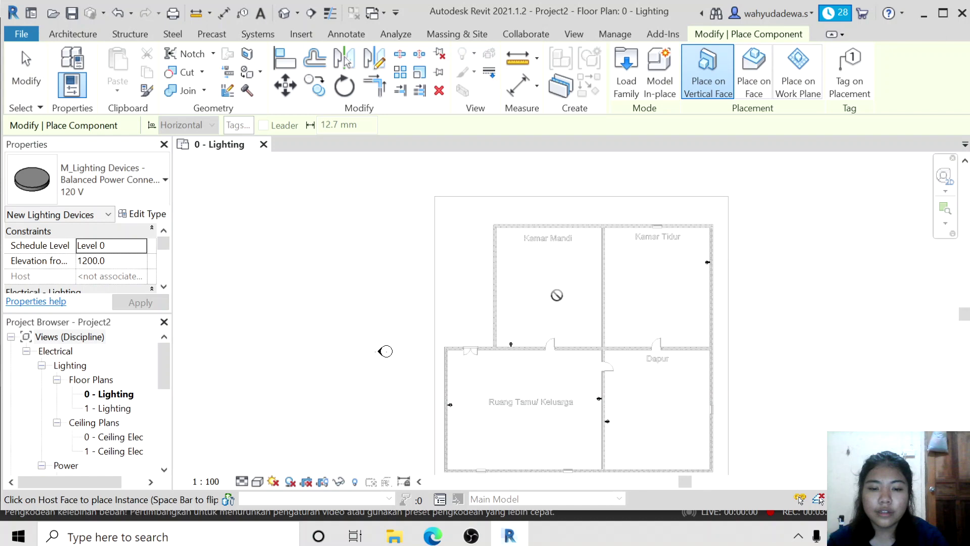
Place a 120 V balanced power lighting device on the face near the centre of Kamar Mandi and of Kamar Tidur
scroll(556, 295, up, 1)
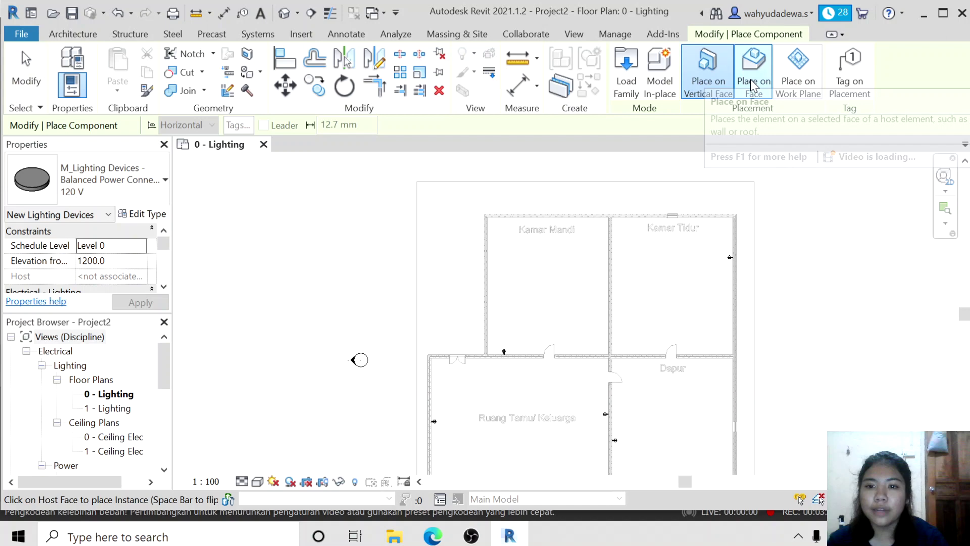
click(753, 85)
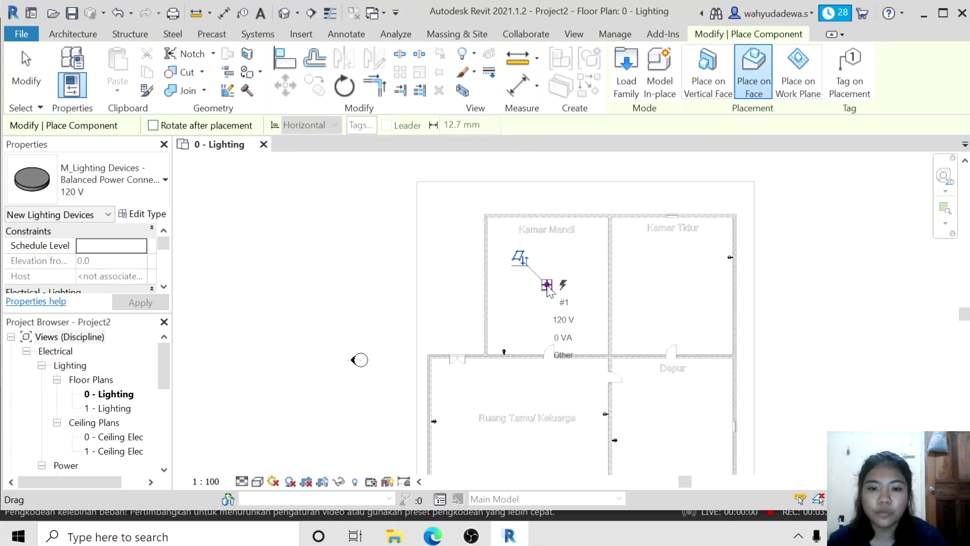
click(547, 286)
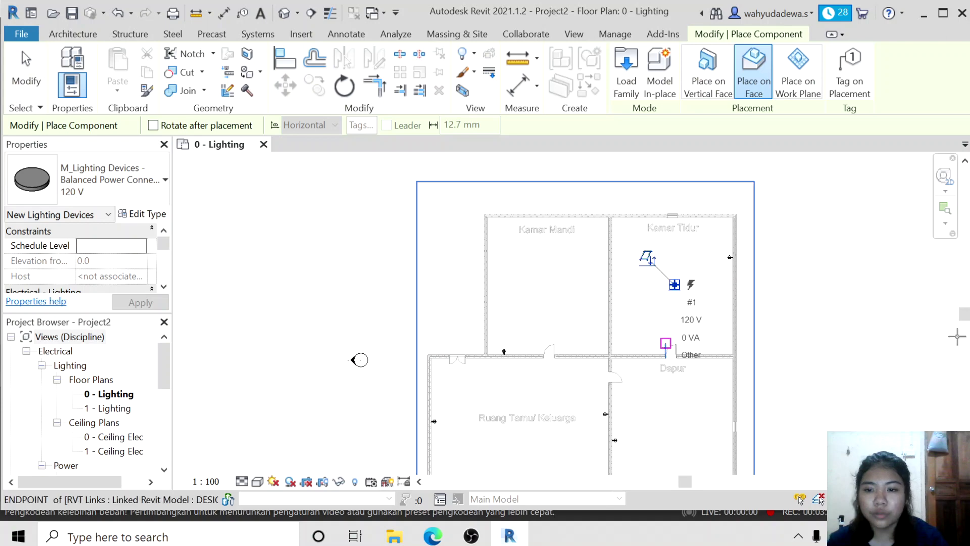
Place one 120 V lighting device at the centre of Dapur and two side by side in Ruang Tamu/Keluarga
drag(963, 313, 966, 331)
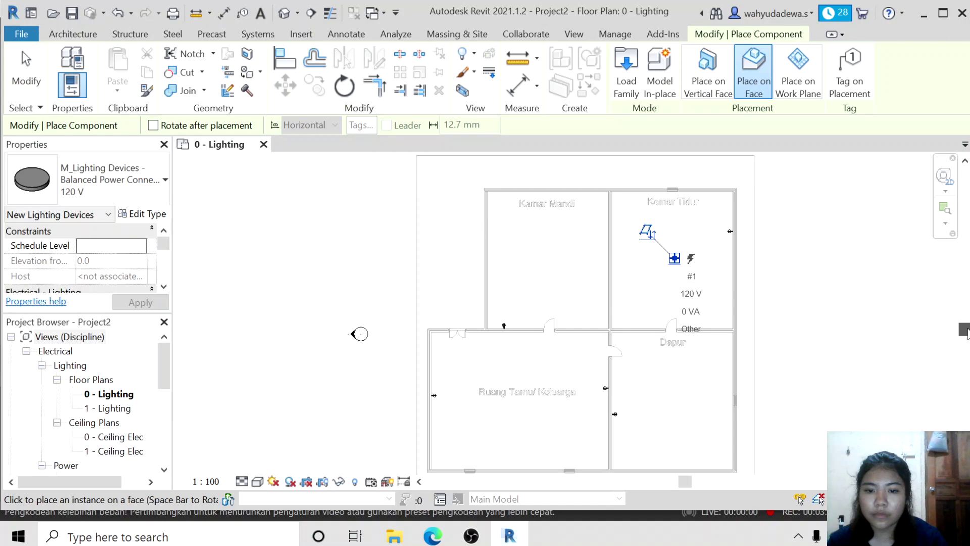
drag(967, 333, 967, 333)
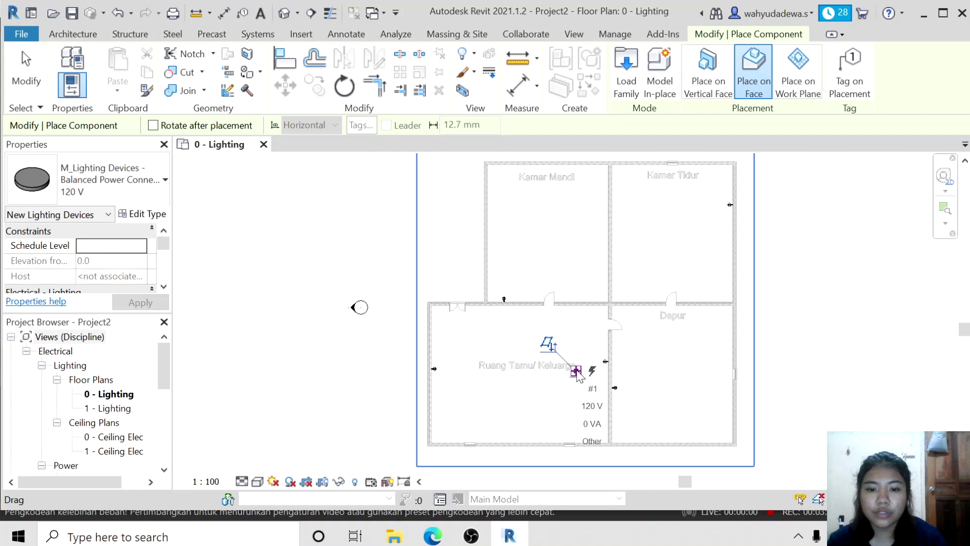
drag(577, 372, 480, 373)
right_click(509, 333)
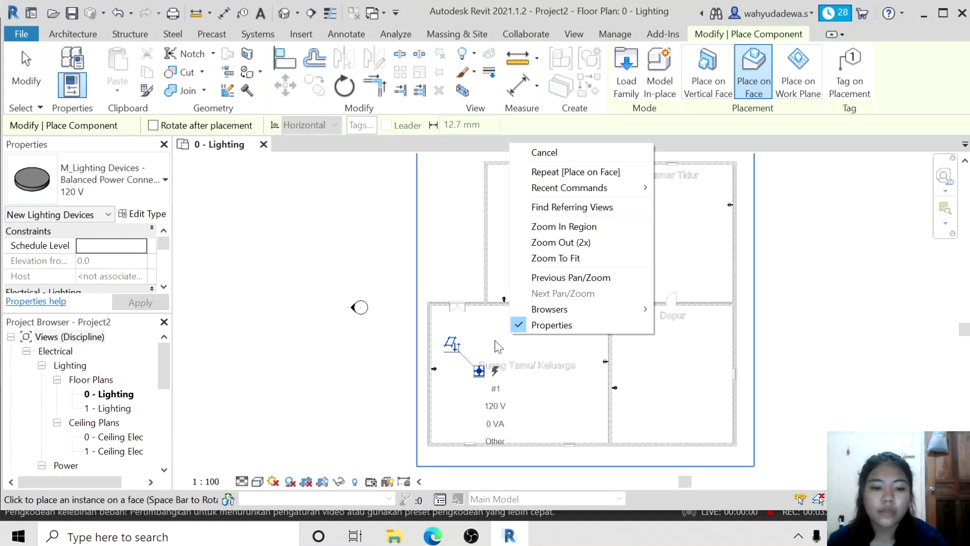
click(495, 340)
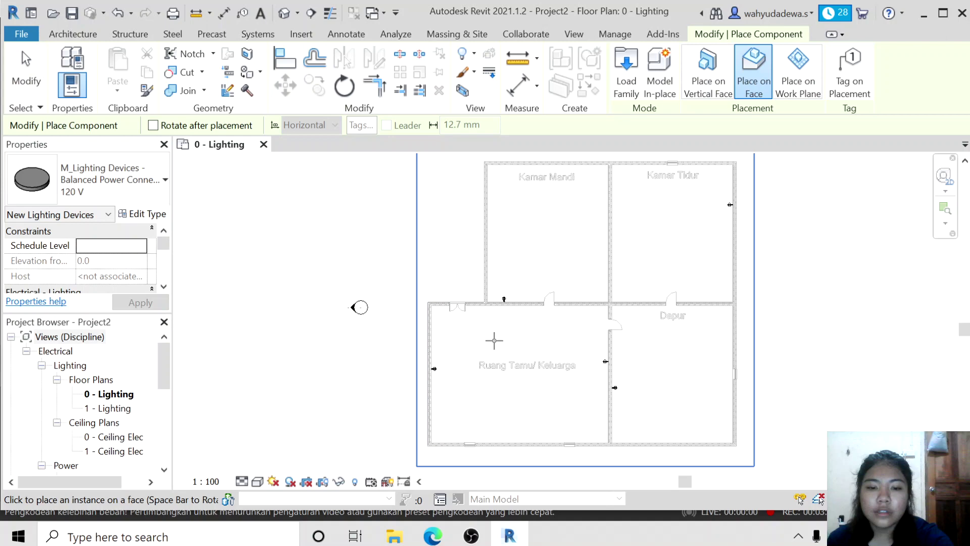
key(Escape)
key(Escape)
Enlarge the 120 V lighting device type by editing its dimensions in the type properties
scroll(500, 369, up, 5)
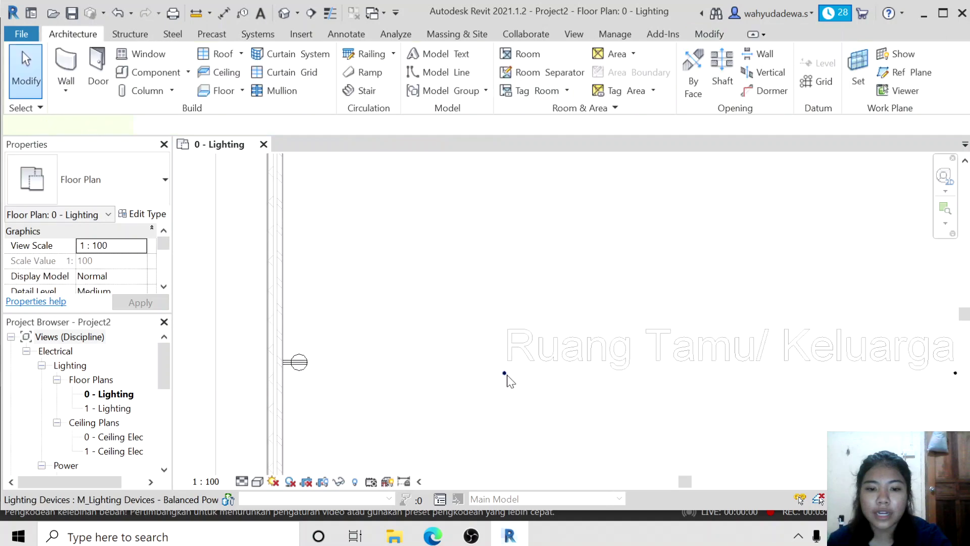
click(505, 374)
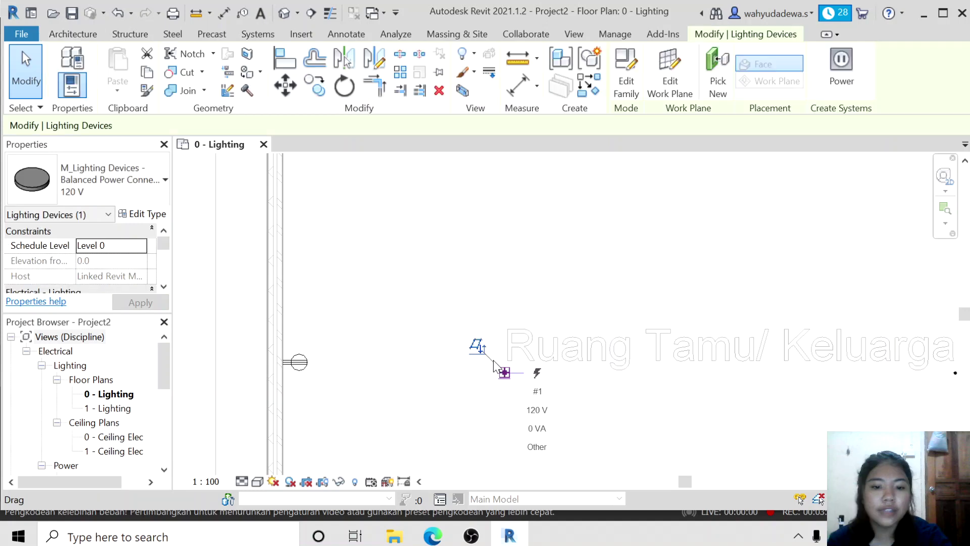
click(143, 214)
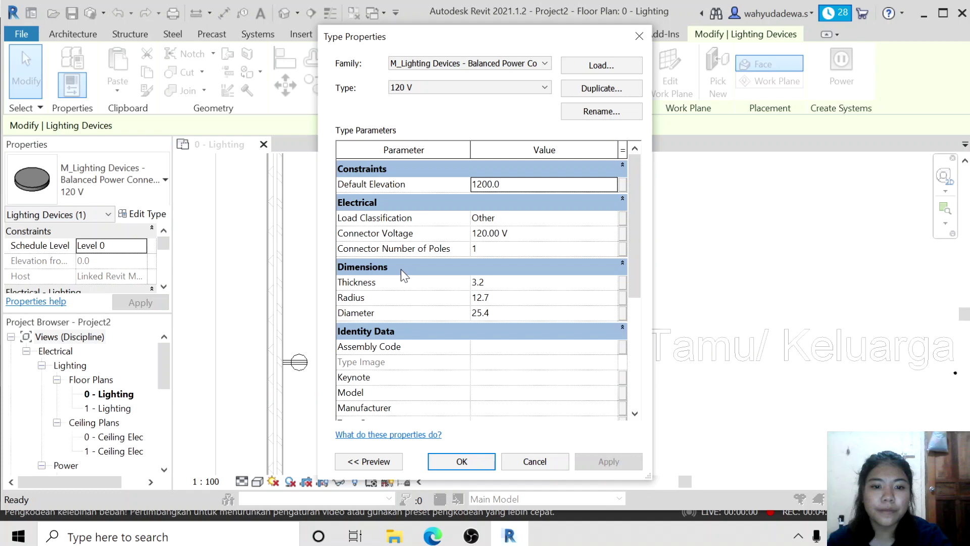
click(466, 460)
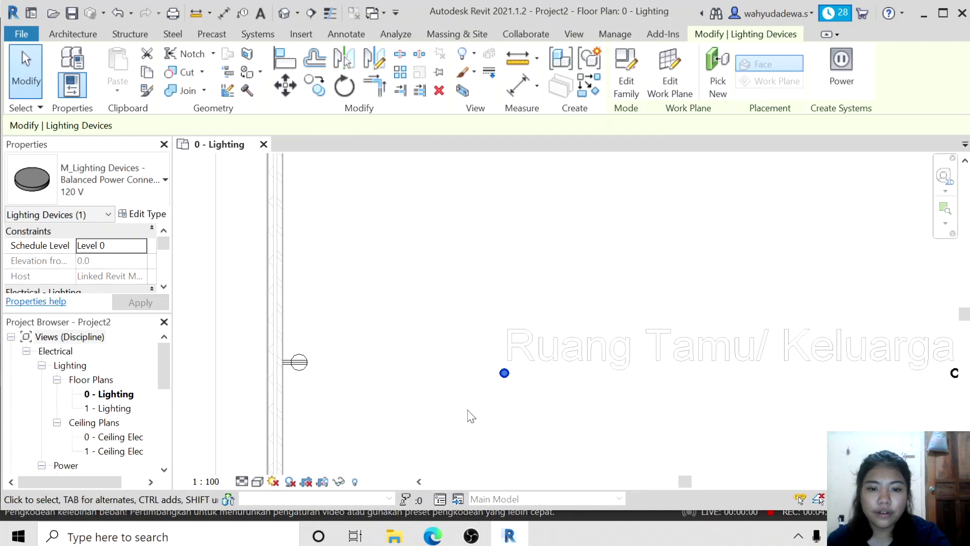
scroll(672, 290, down, 5)
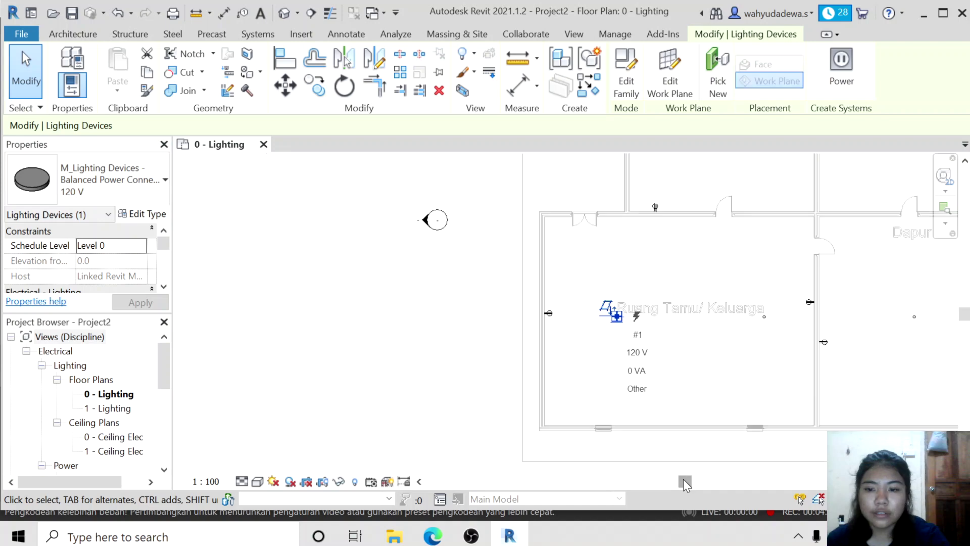
Load M_Lighting and Appliance Panelboard - 208V MCB - Surface from Distribution and place a 100 A unit on Ruang Tamu/Keluarga's north wall, near its west corner
drag(684, 481, 716, 480)
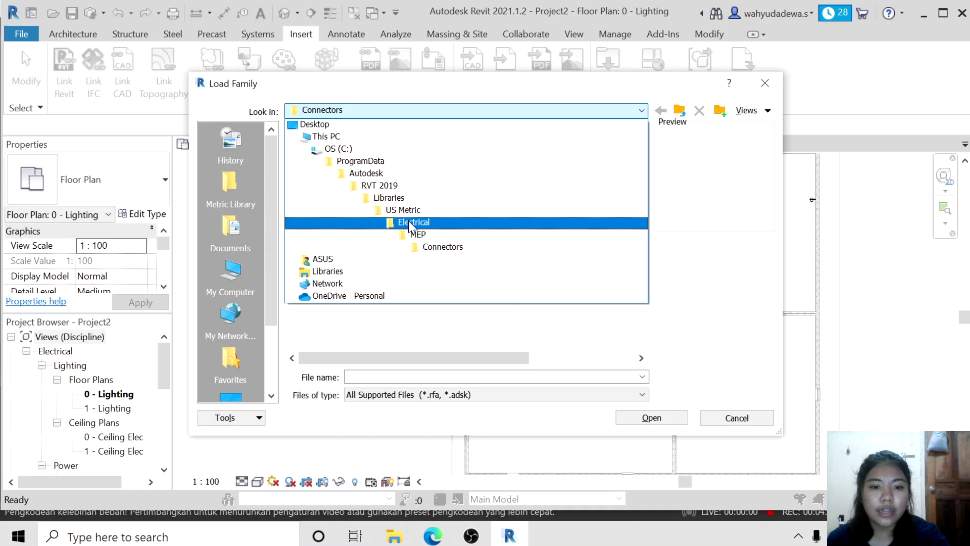
click(384, 233)
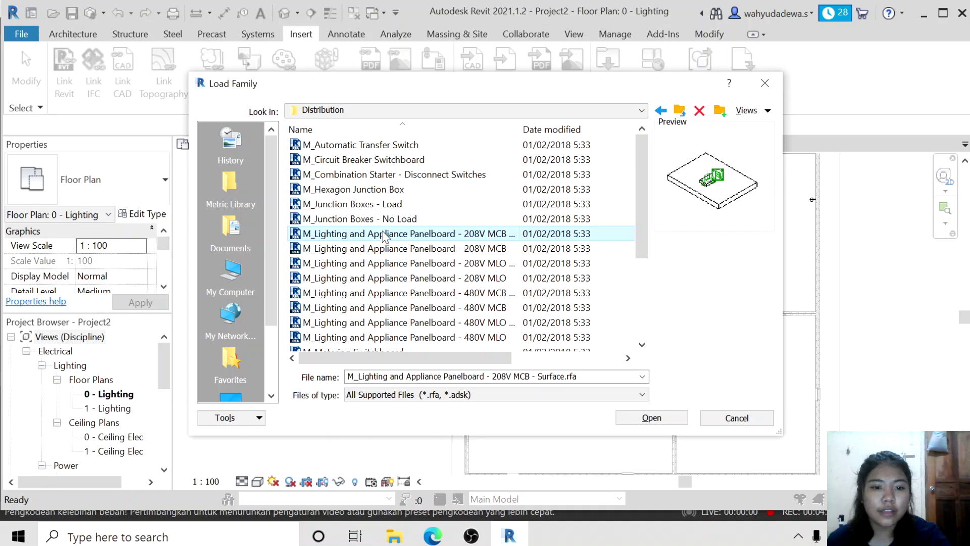
double_click(384, 233)
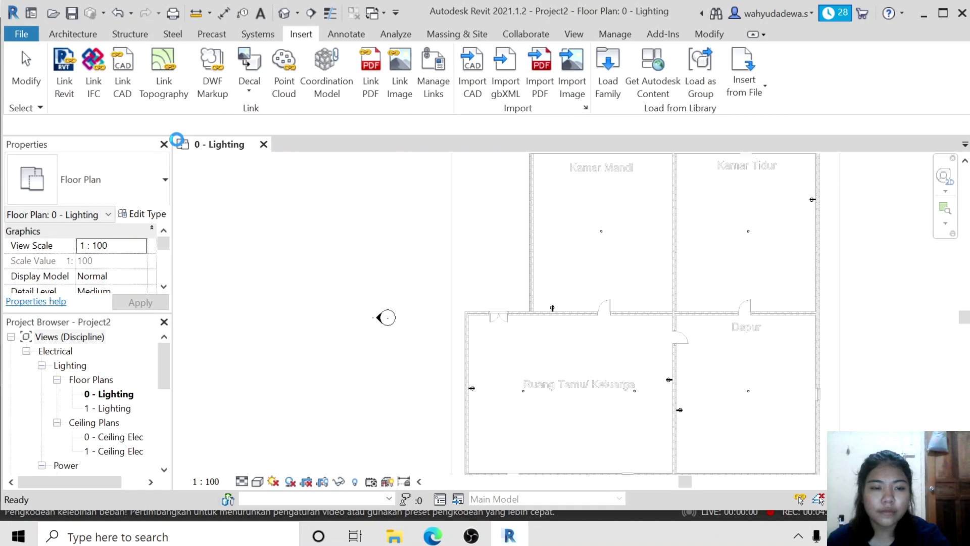
click(74, 34)
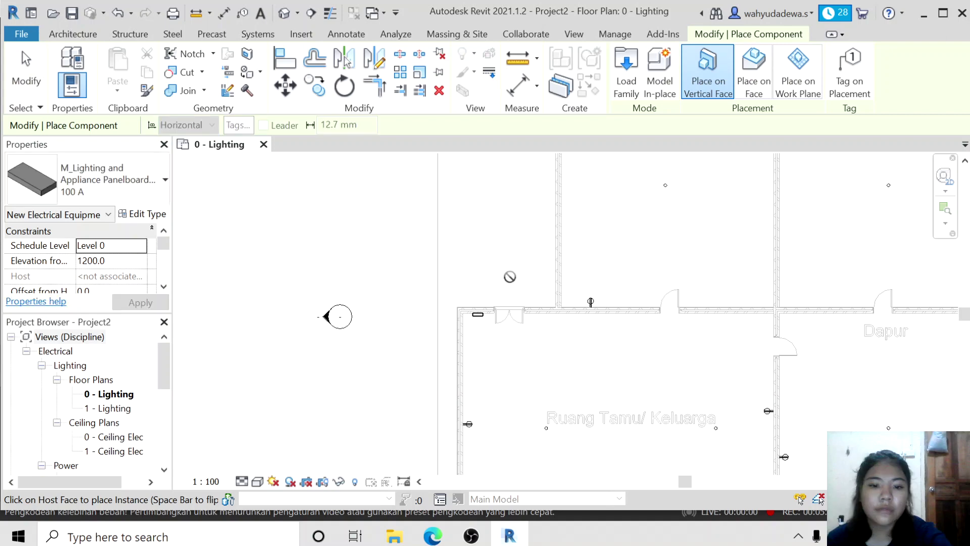
key(Escape)
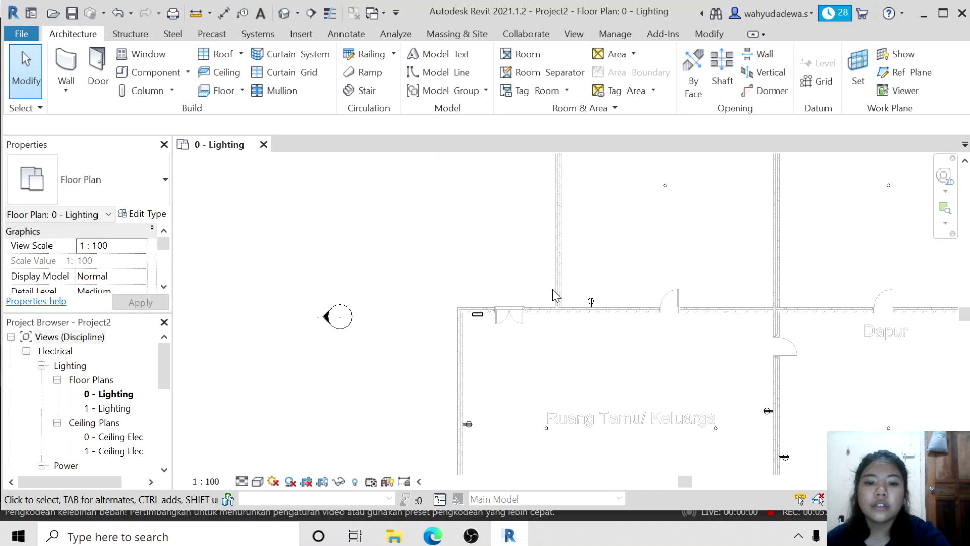
Load the M_Lighting Switches family from the Terminals folder under Electric Power
scroll(553, 289, down, 2)
drag(682, 477, 693, 476)
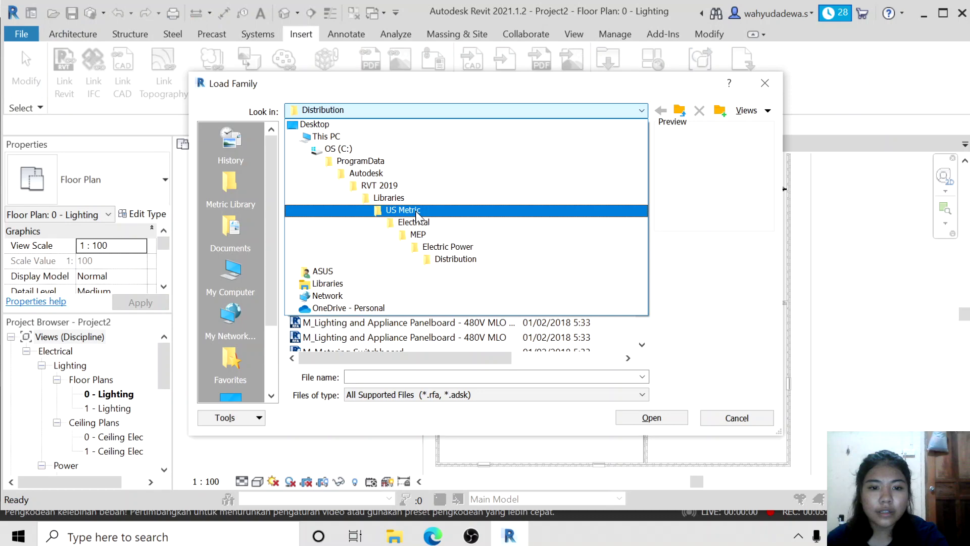
click(448, 247)
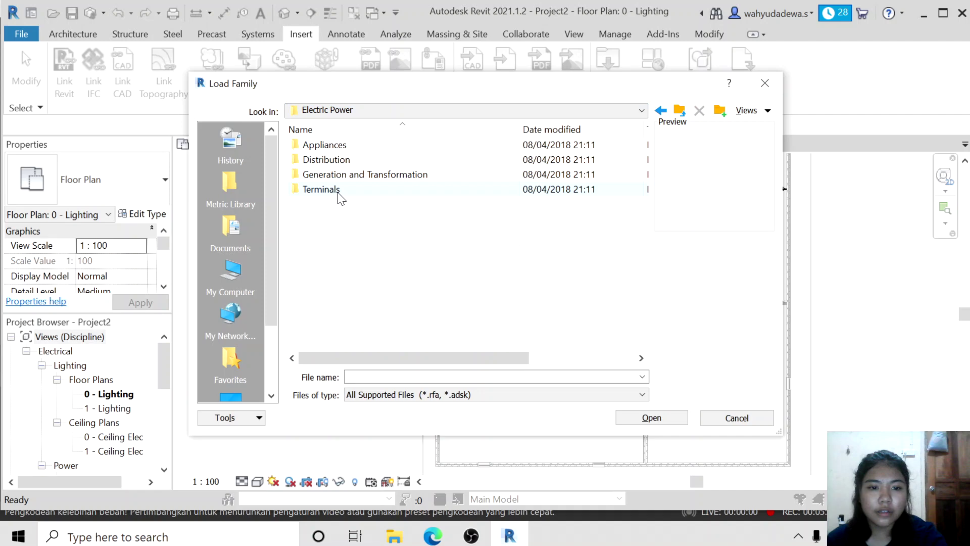
click(342, 194)
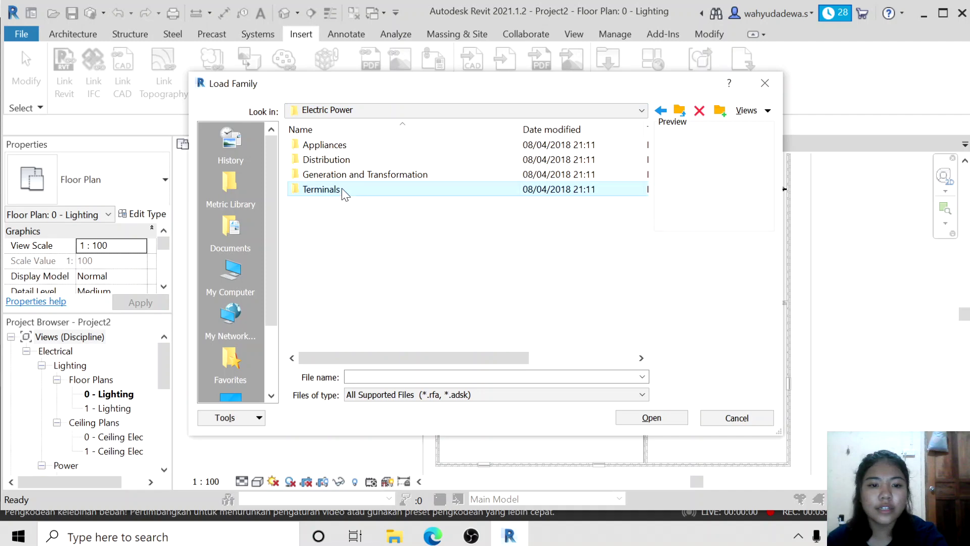
double_click(344, 194)
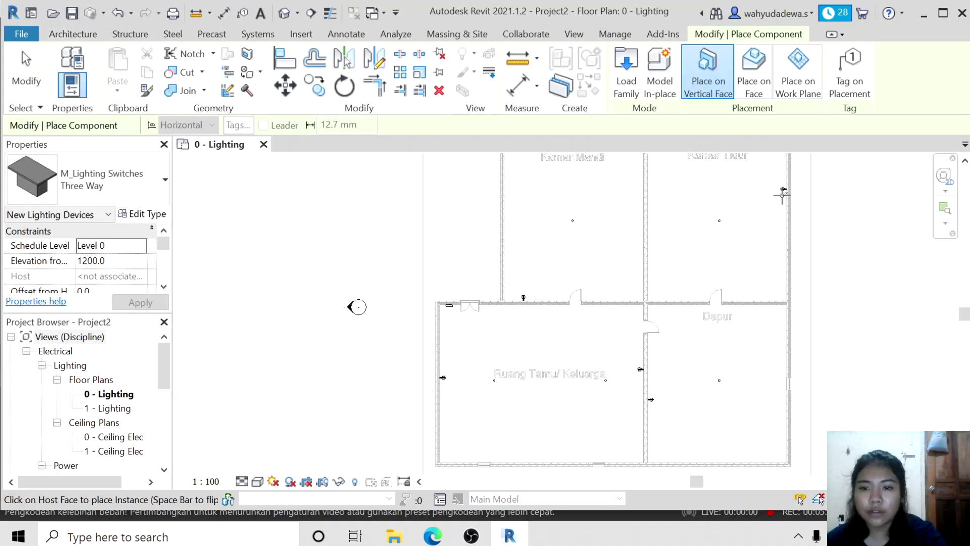
Place Three Way lighting switches on Kamar Tidur's east wall, Dapur's west wall, and the west walls of Ruang Tamu/Keluarga and Kamar Mandi
click(782, 194)
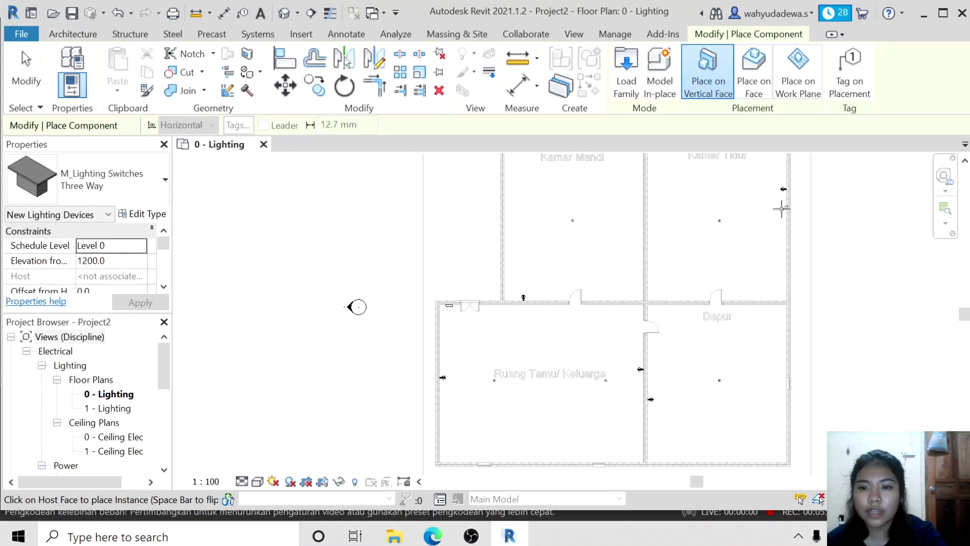
click(781, 208)
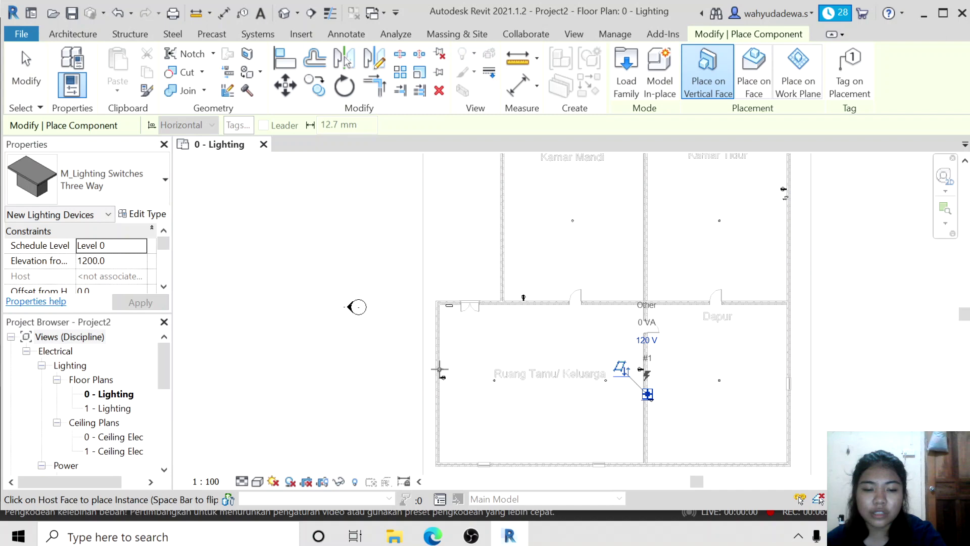
click(506, 231)
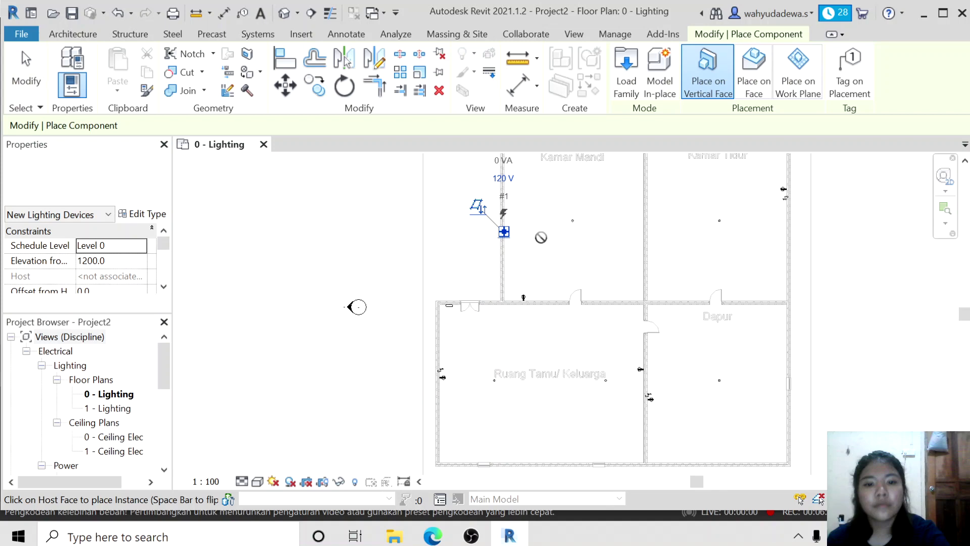
Load M_Lighting Devices - Balanced Power Connector from the Connectors folder and place a Three Way lighting switch in the open area west of Kamar Mandi
click(299, 38)
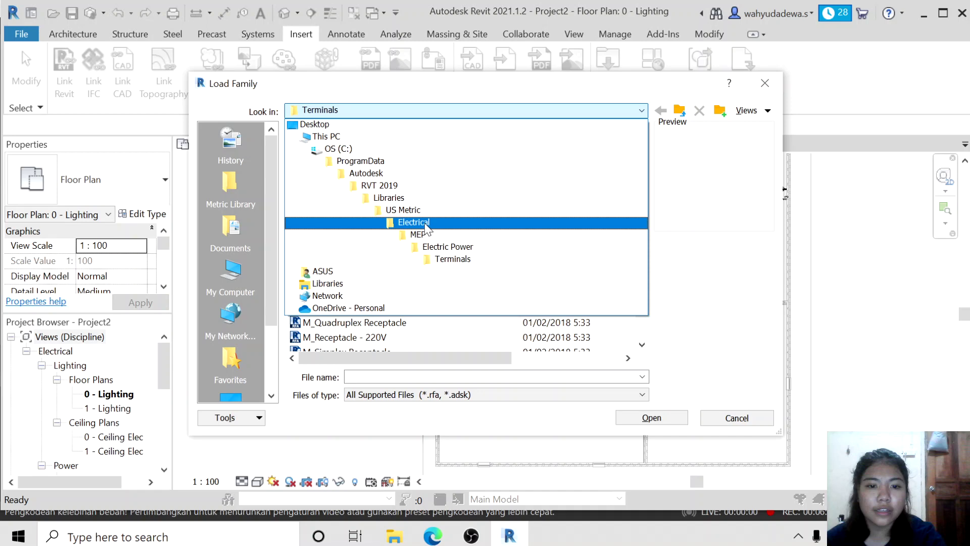
click(426, 225)
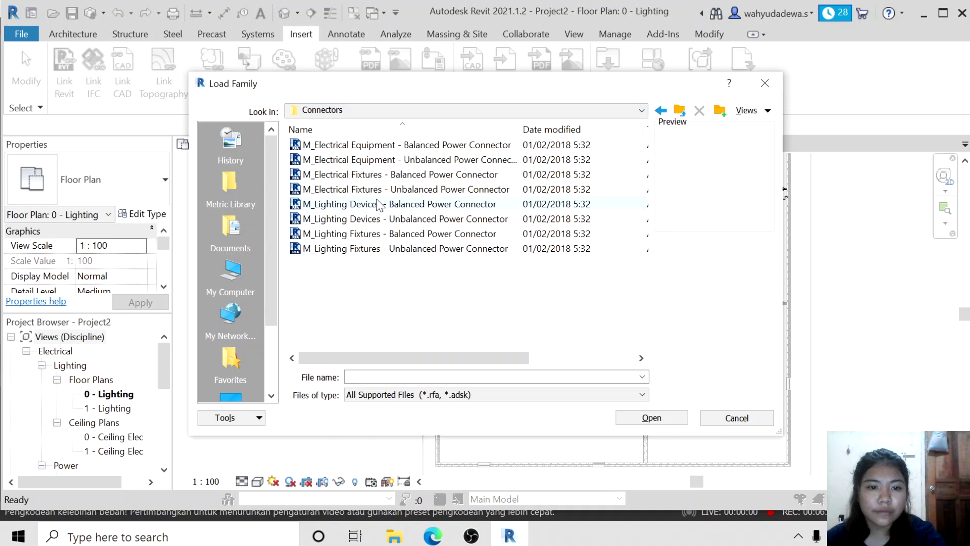
double_click(379, 205)
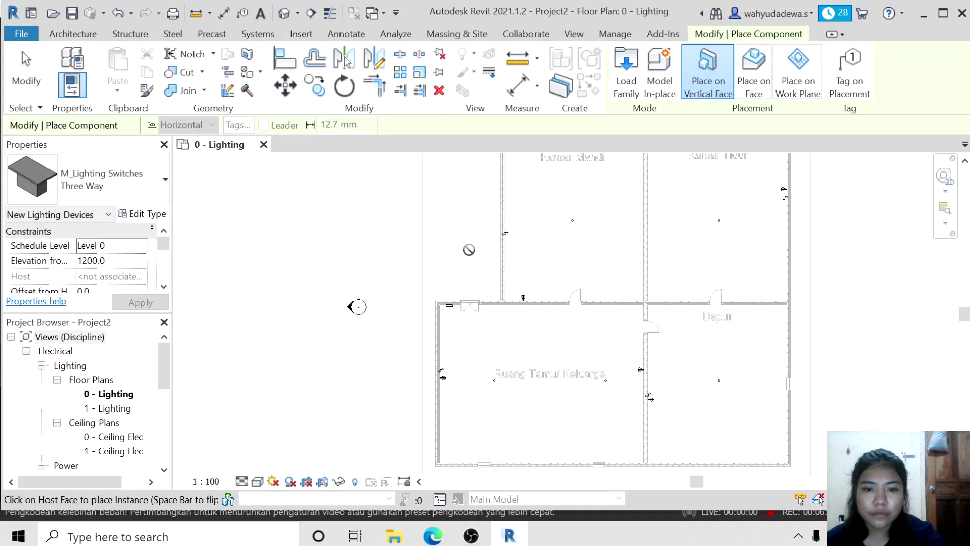
click(470, 247)
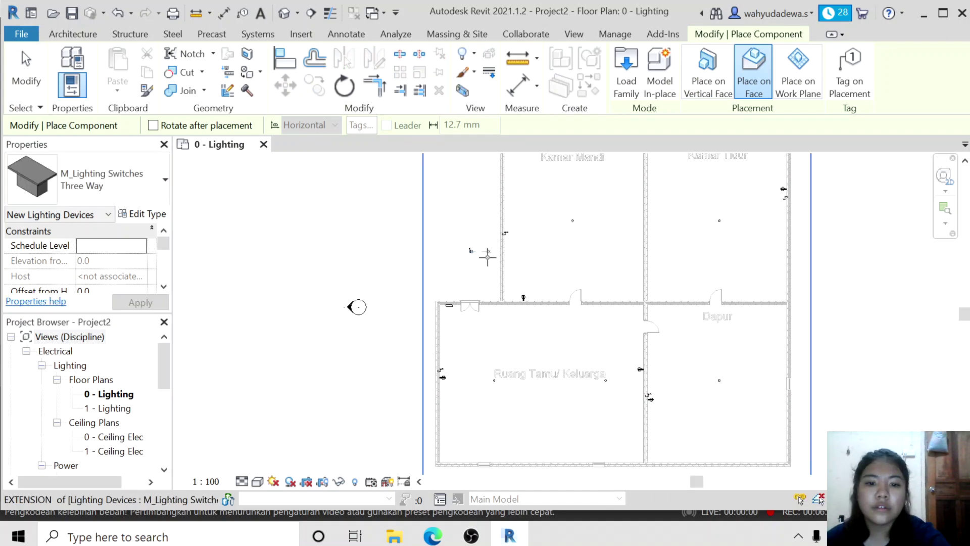
key(Escape)
key(Escape)
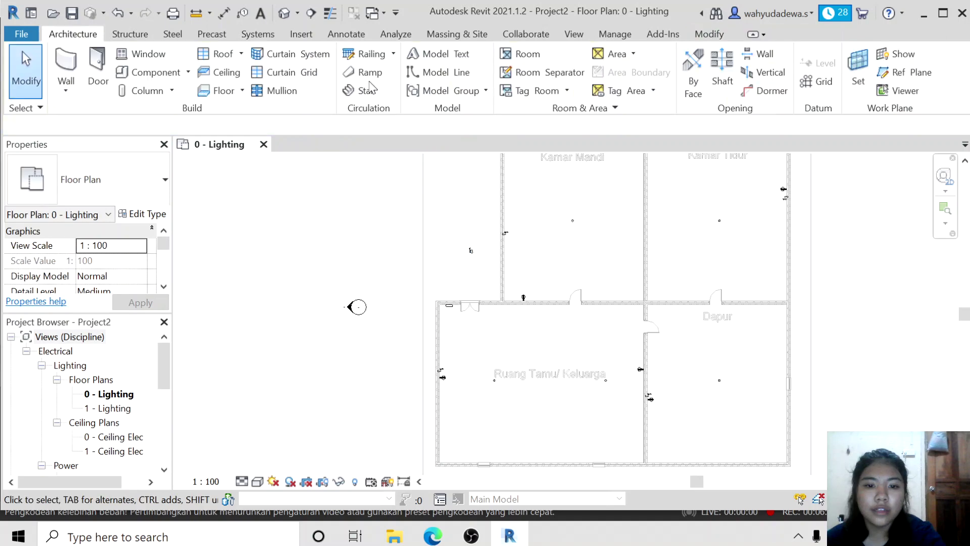
Load M_Lighting Switches from Terminals and place a Three Way switch on Ruang Tamu/Keluarga's north wall, just east of the double door
click(303, 34)
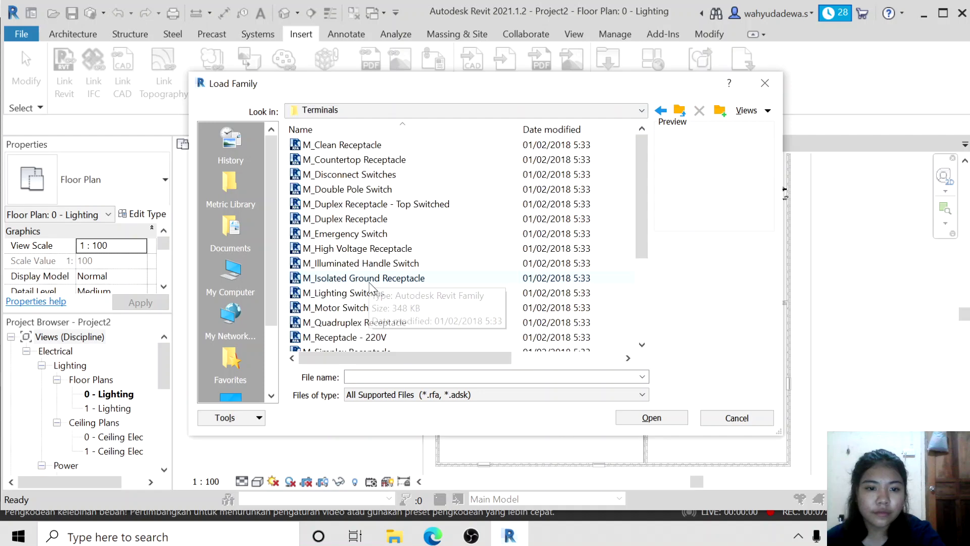
double_click(354, 293)
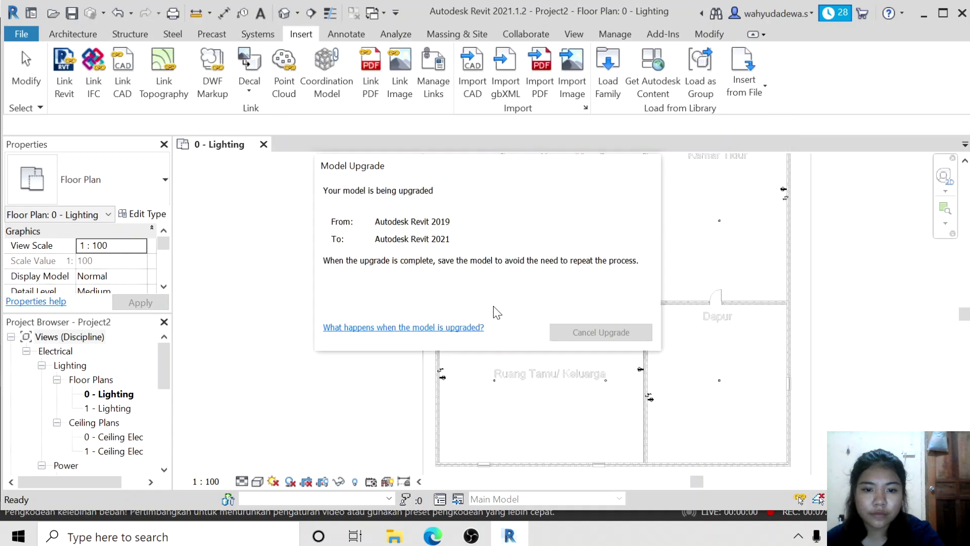
click(71, 35)
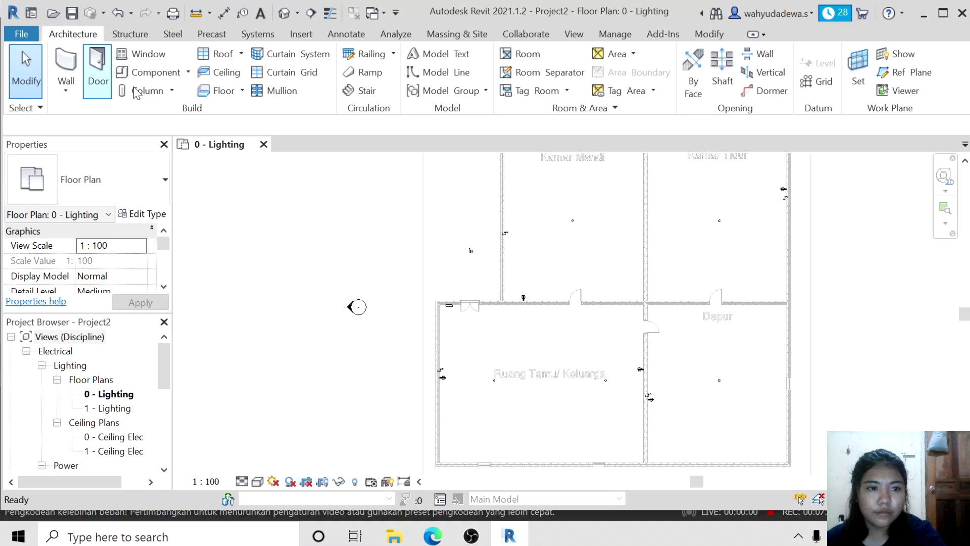
click(152, 72)
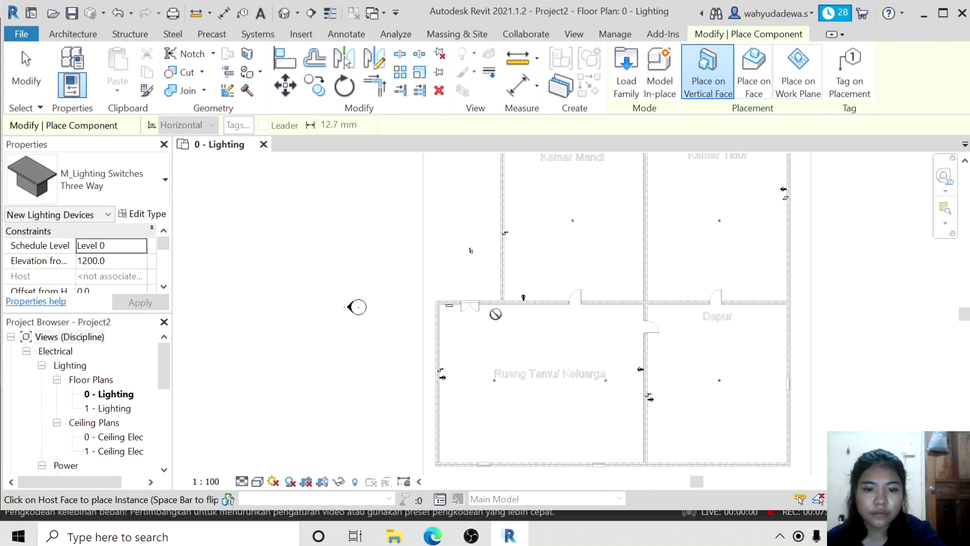
scroll(495, 314, up, 2)
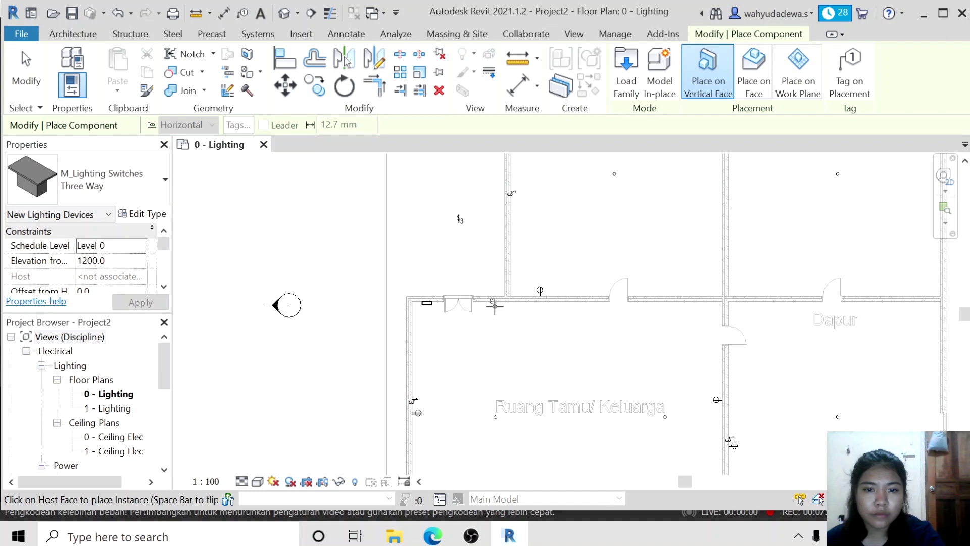
click(495, 305)
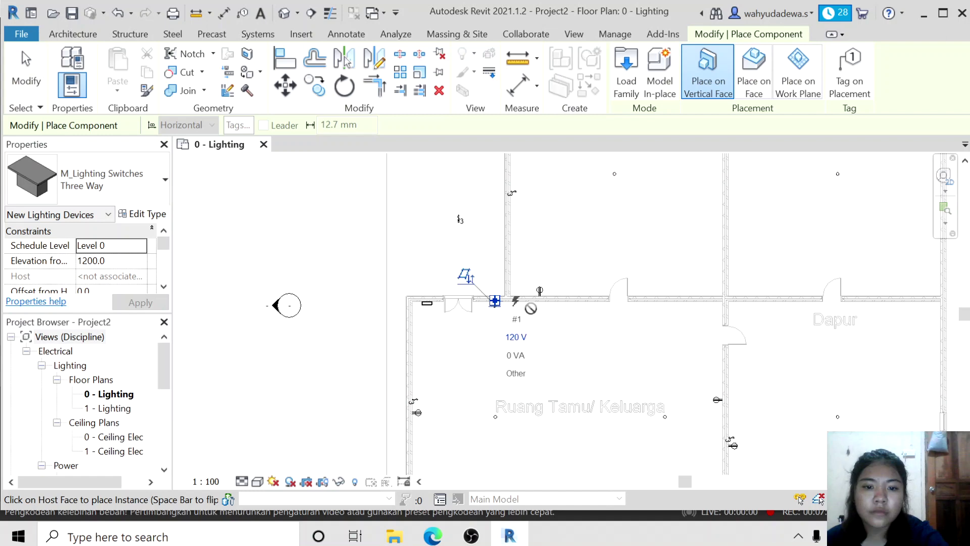
key(Escape)
key(Escape)
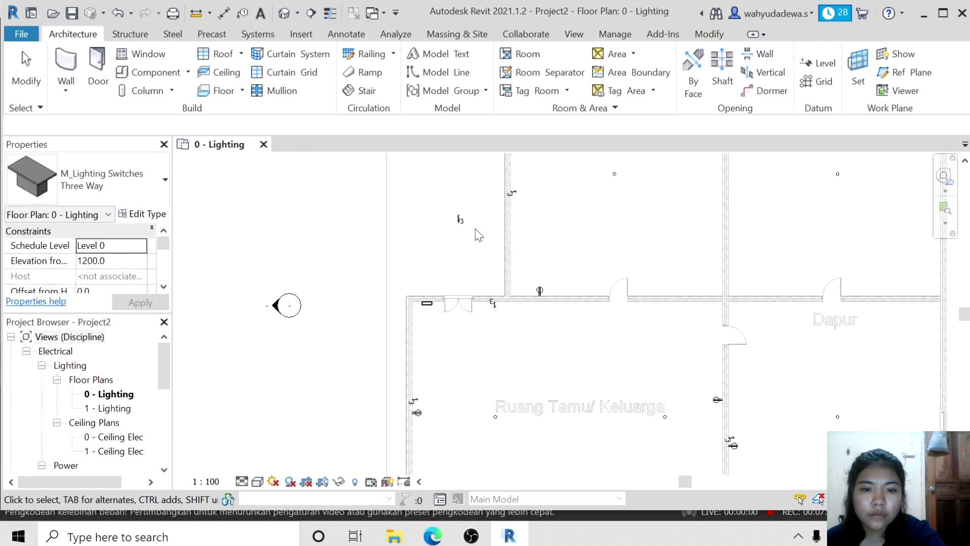
Replace the Three Way switch in the open area west of Kamar Mandi with a 120 V M_Lighting Devices - Balanced Power Connector
click(460, 219)
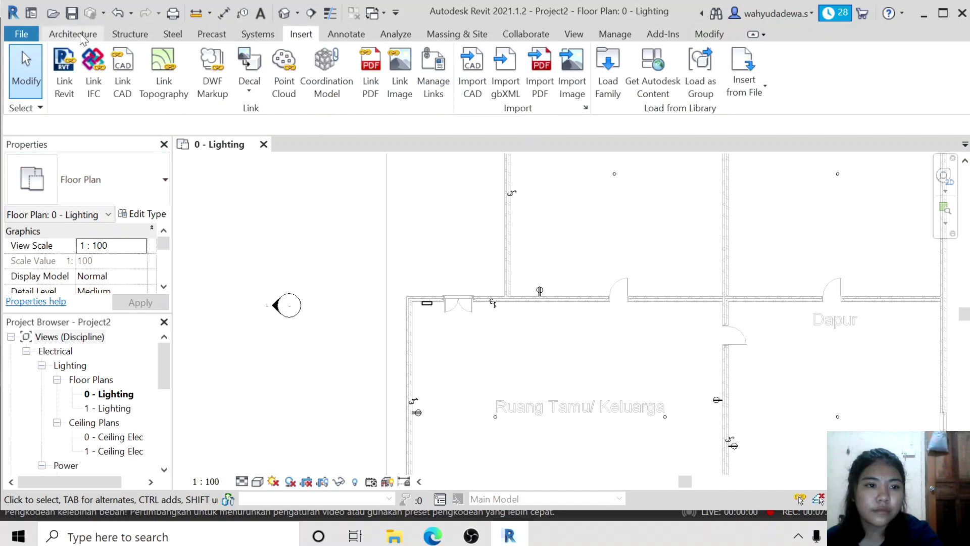
click(75, 34)
click(187, 73)
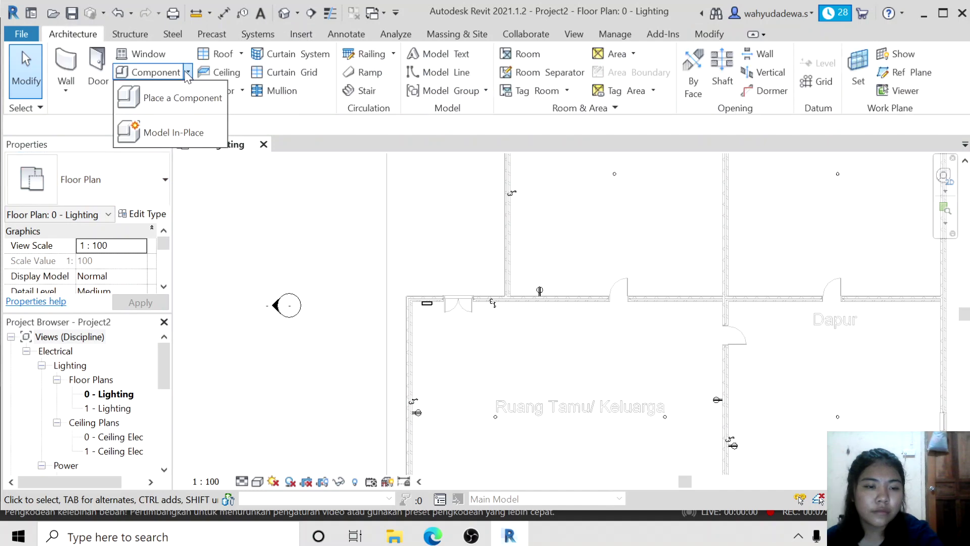
click(175, 98)
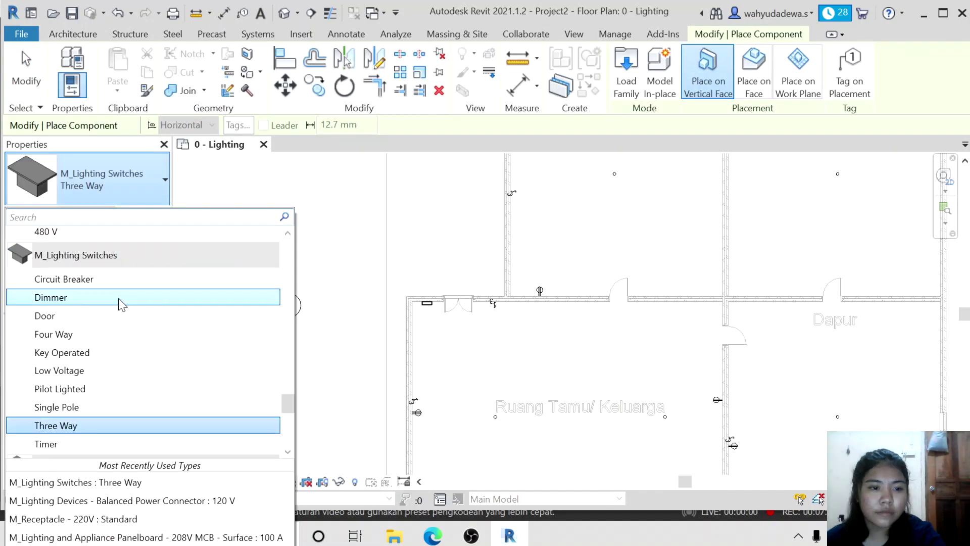
scroll(122, 304, up, 1)
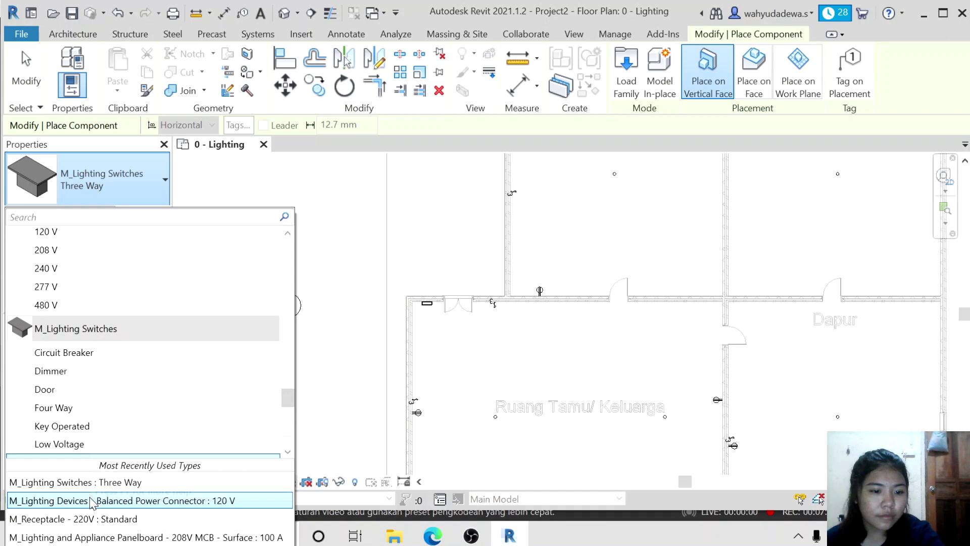
click(92, 502)
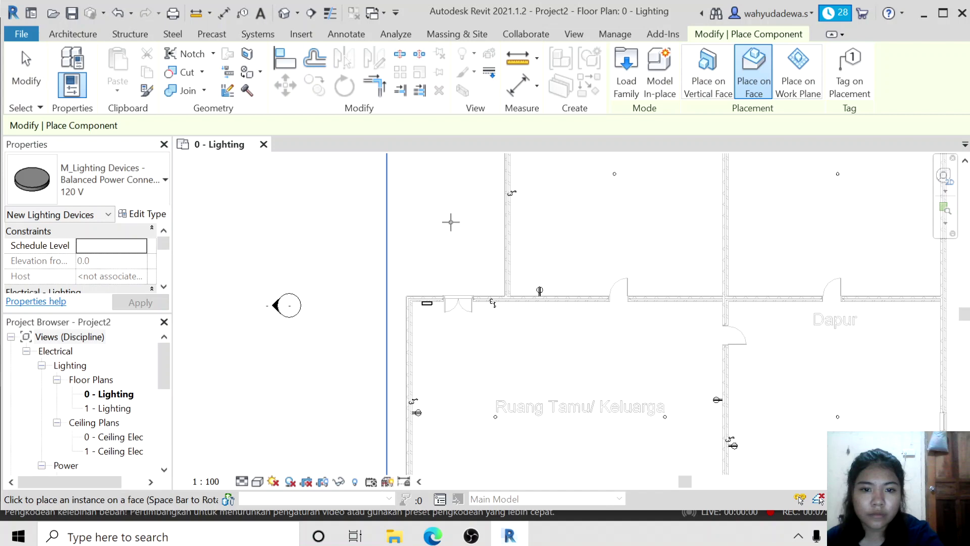
click(453, 218)
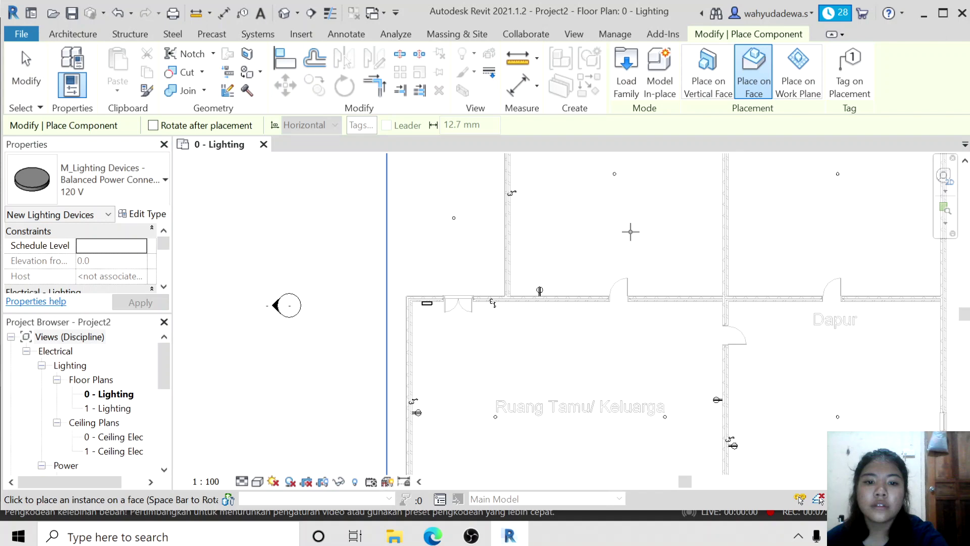
key(Escape)
key(Escape)
scroll(631, 232, down, 2)
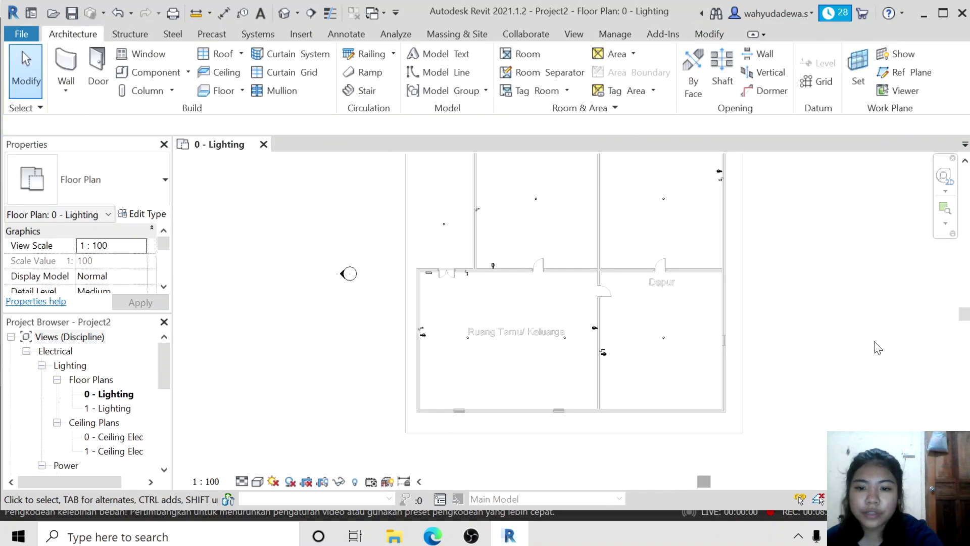
drag(964, 314, 964, 304)
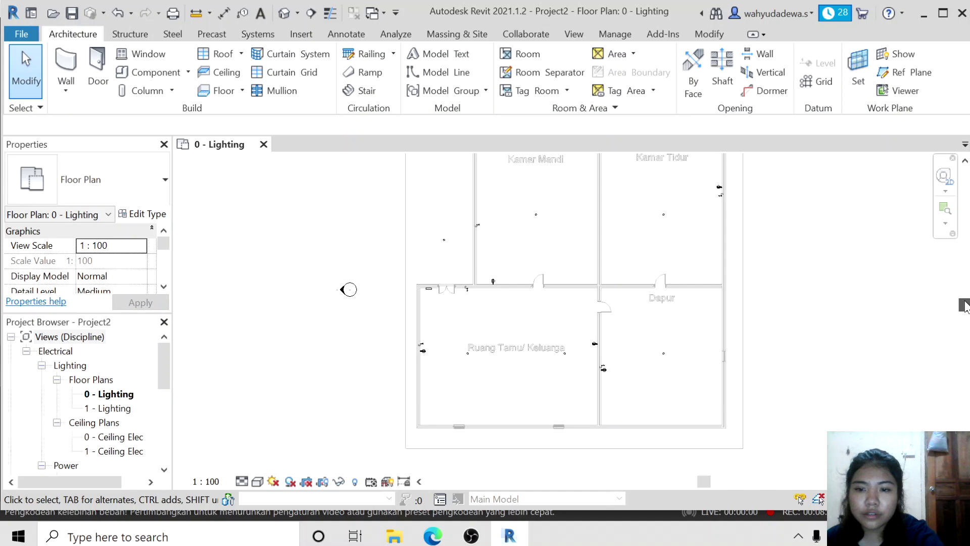
scroll(499, 336, up, 2)
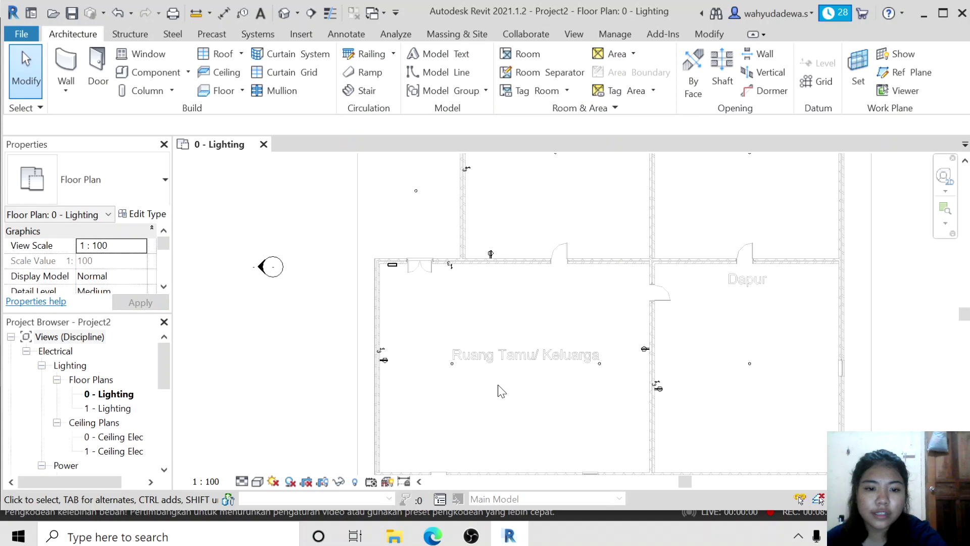
scroll(498, 385, up, 1)
click(445, 360)
click(544, 182)
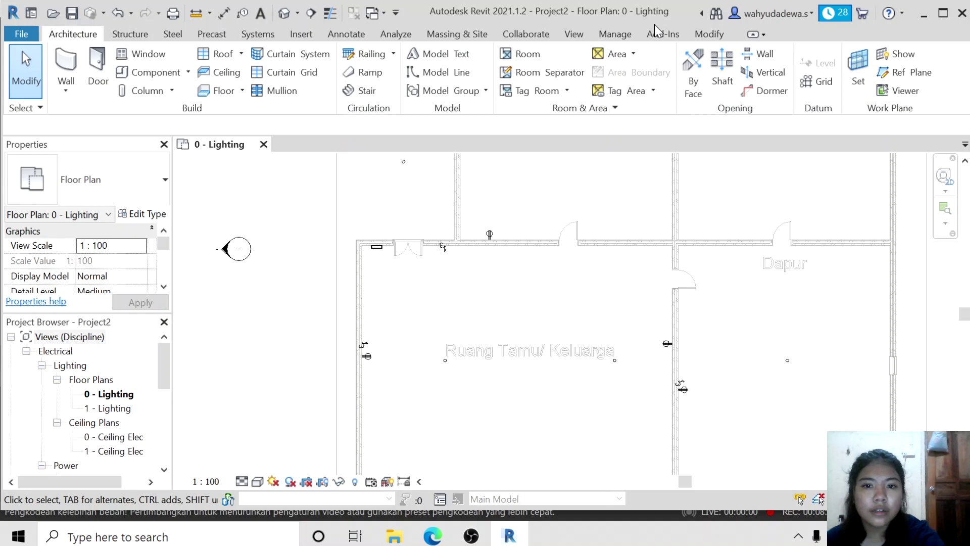
click(297, 34)
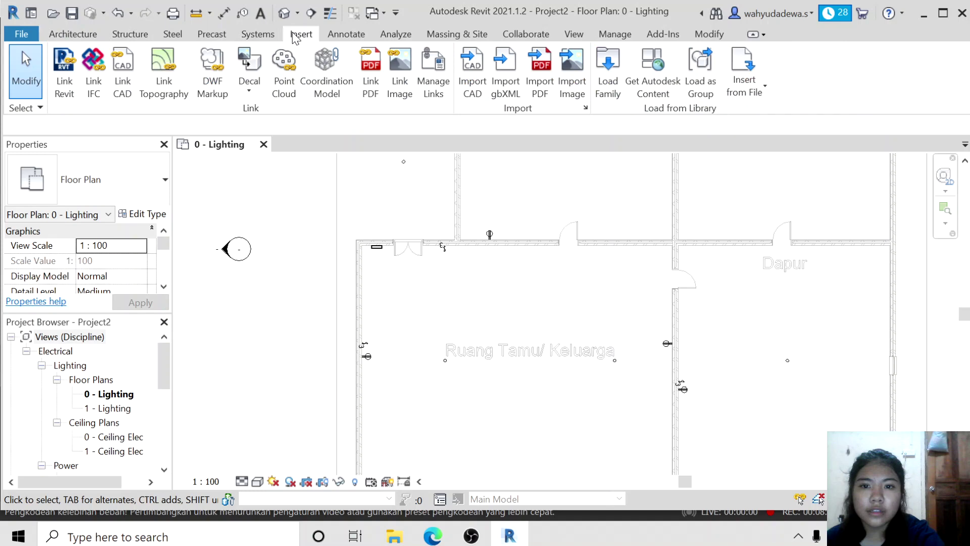
click(139, 37)
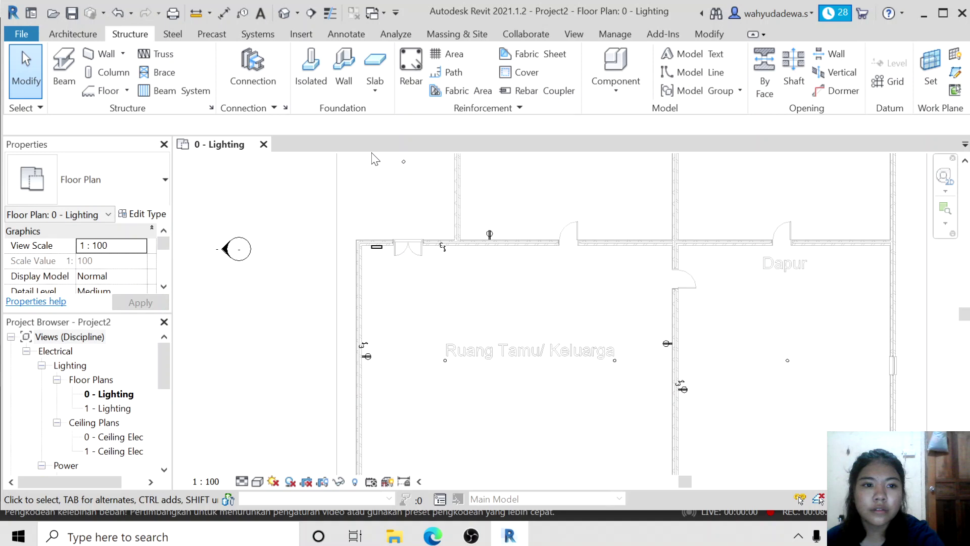
click(574, 34)
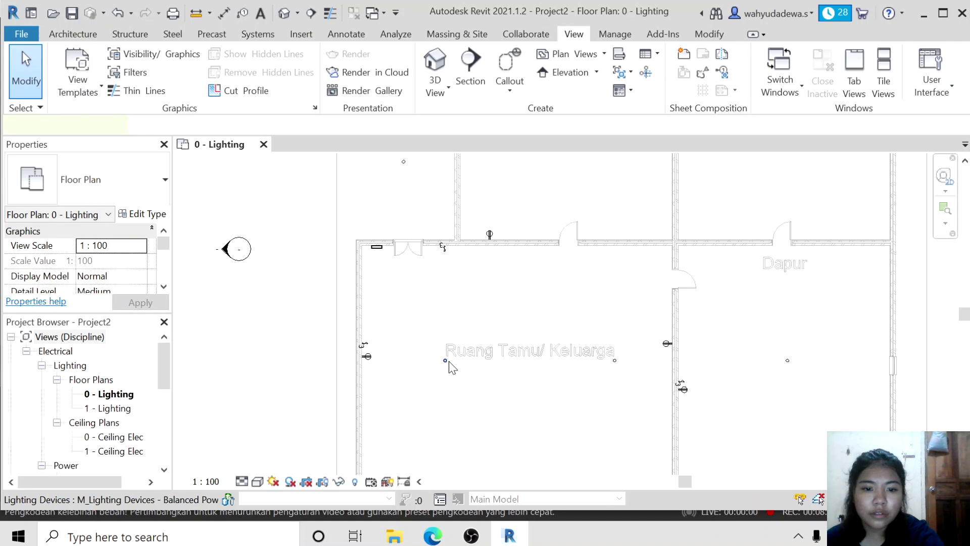
Create a power circuit that contains both 120 V lighting devices in Ruang Tamu/Keluarga
click(449, 361)
click(848, 63)
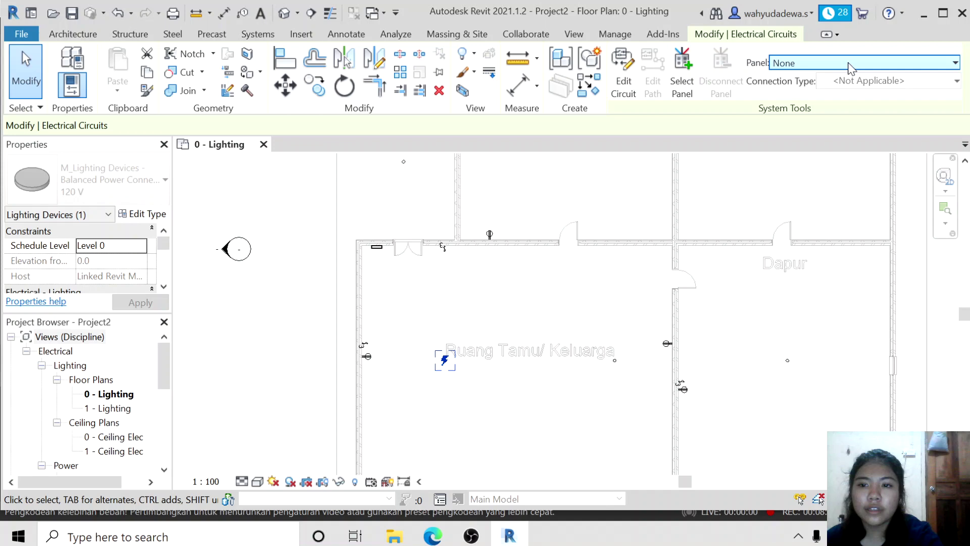
click(624, 76)
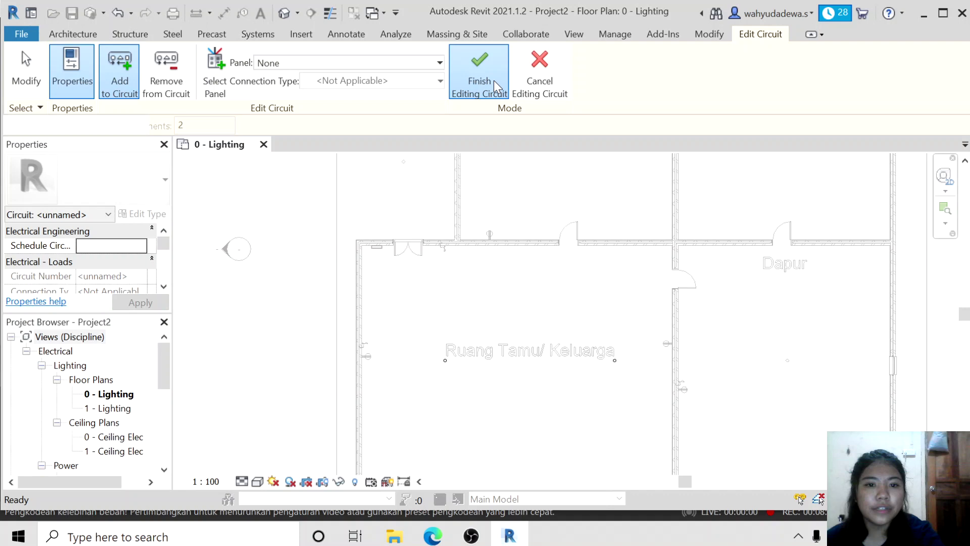
click(493, 80)
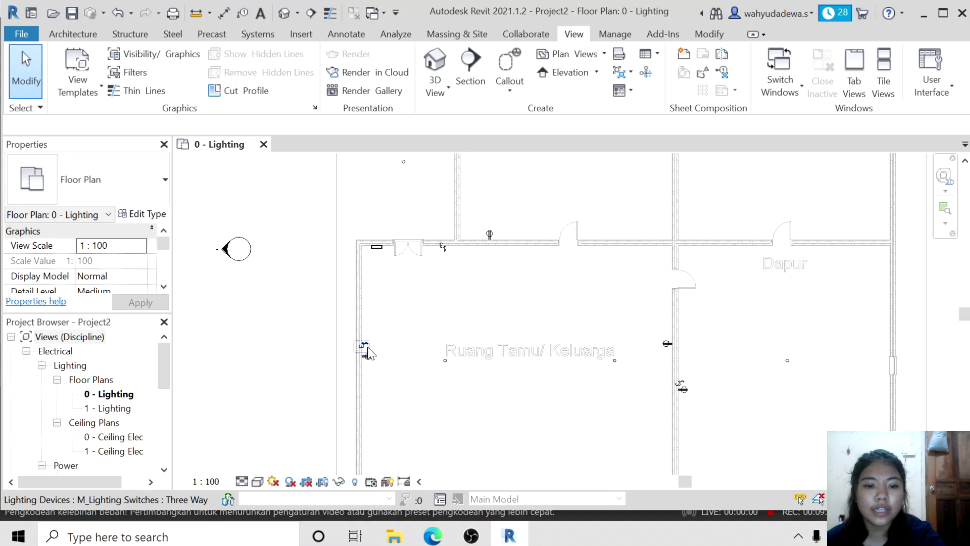
Assign the Ruang Tamu/Keluarga lighting circuit to the 100 A, 120 V/208 V, Three Phase, 4 Wires panel
click(368, 353)
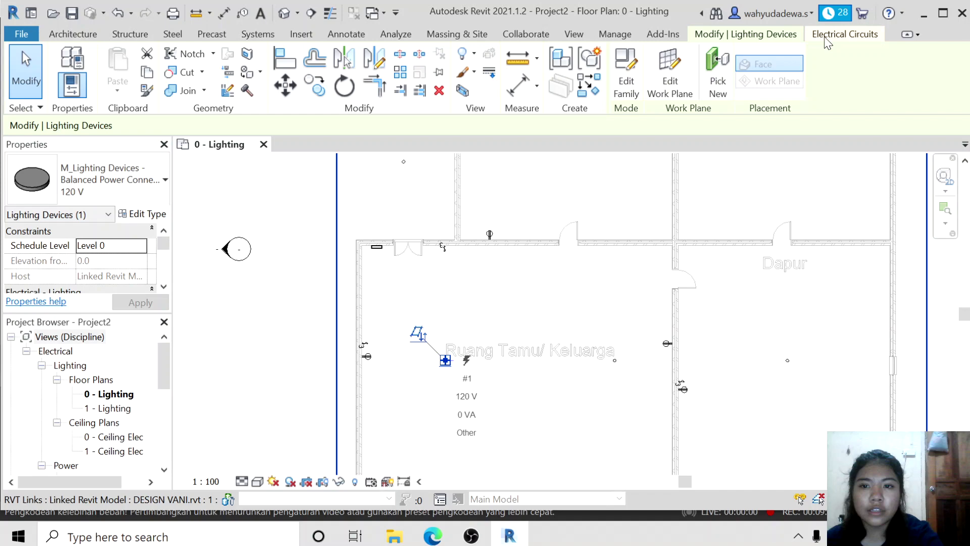
click(827, 35)
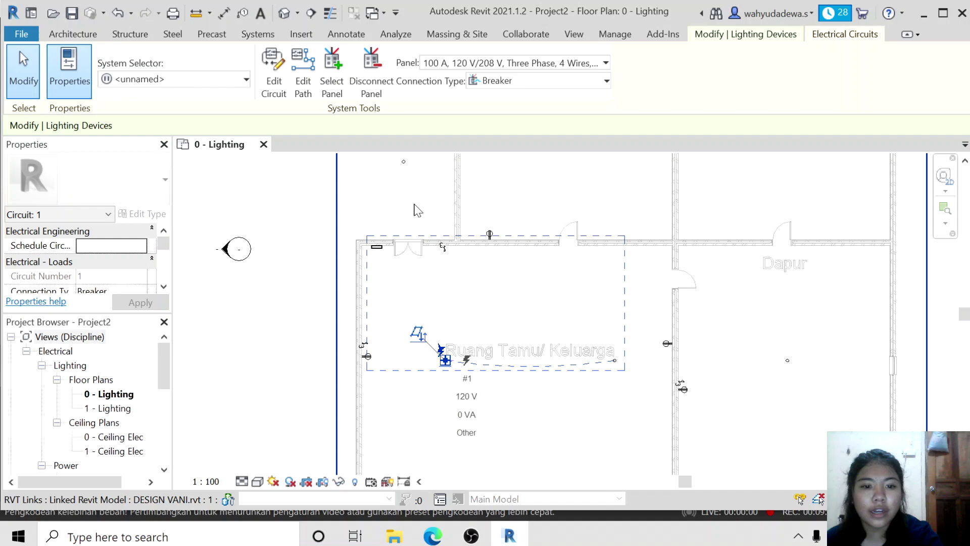
click(414, 207)
Draw chamfered 6491B A (2) wires between each room's Three Way switch and lighting devices, including the open area west of Kamar Mandi
scroll(630, 281, down, 1)
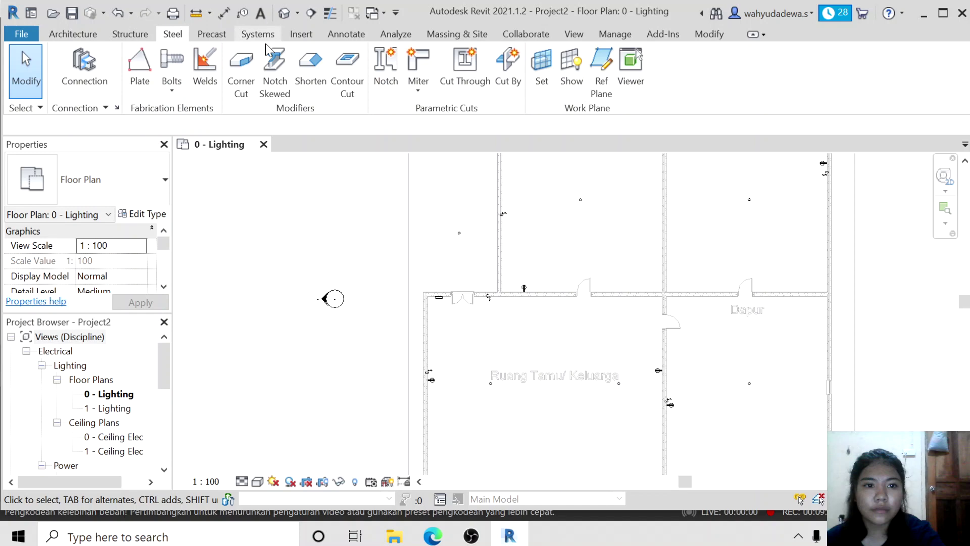
click(263, 40)
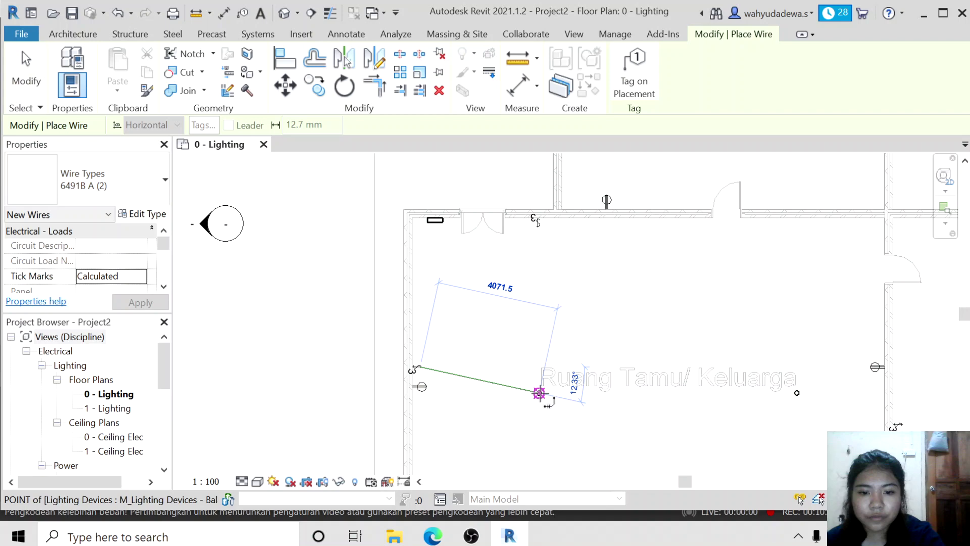
click(539, 393)
drag(965, 314, 969, 279)
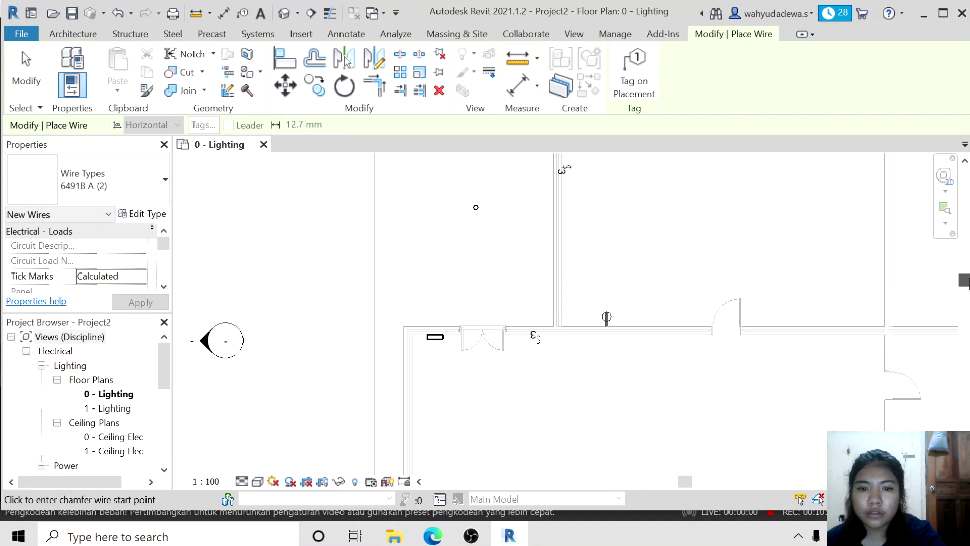
drag(969, 284, 968, 278)
scroll(740, 383, up, 1)
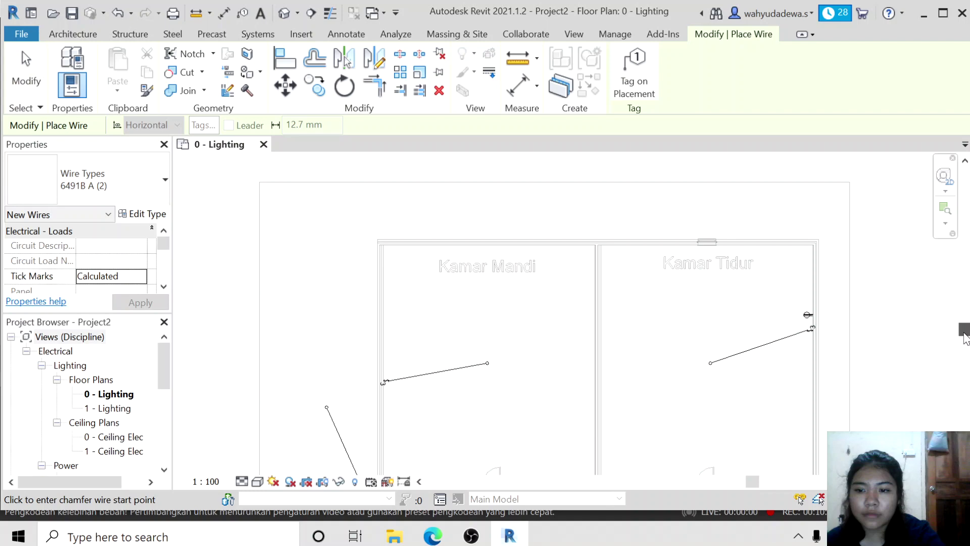
key(Escape)
Create a power circuit with the receptacles on Ruang Tamu/Keluarga's west and east walls and open its panel choices
drag(964, 329, 964, 379)
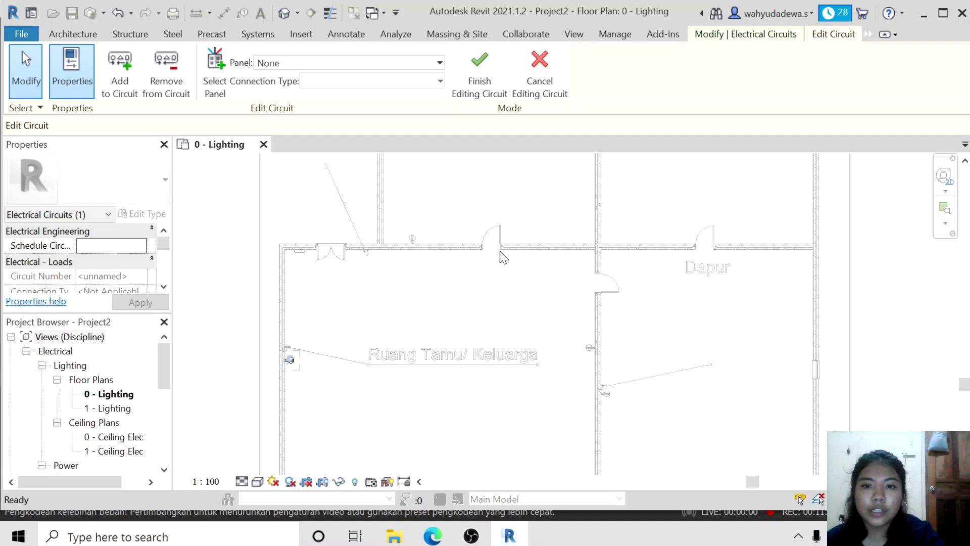
click(479, 71)
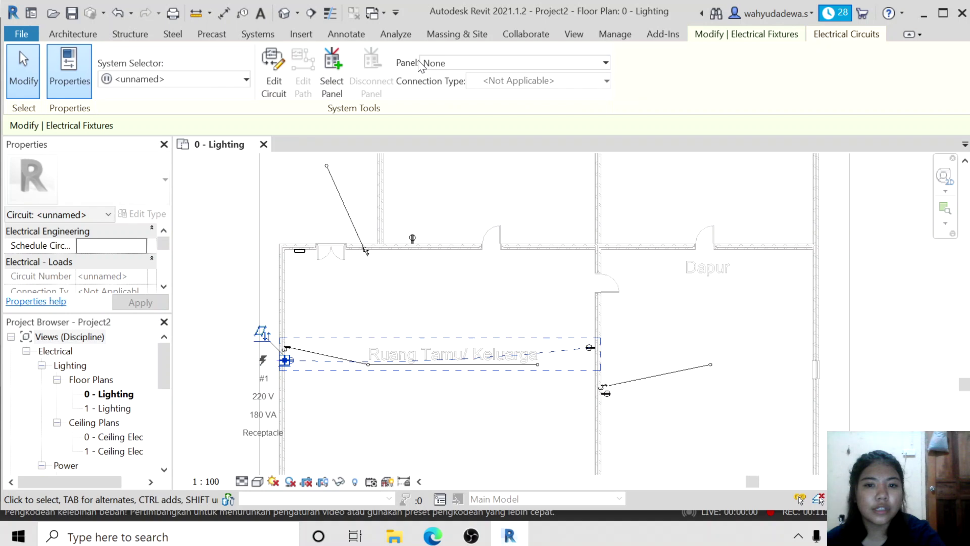
click(434, 63)
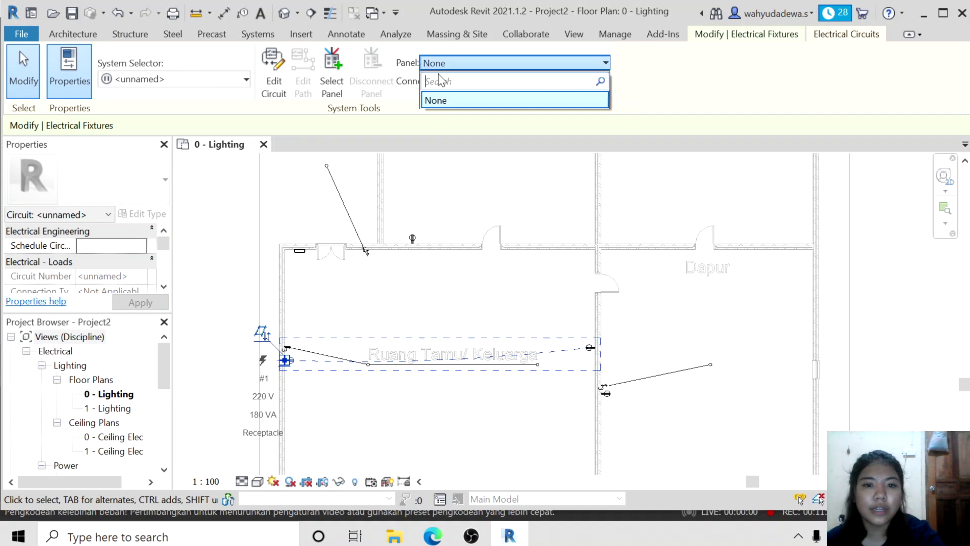